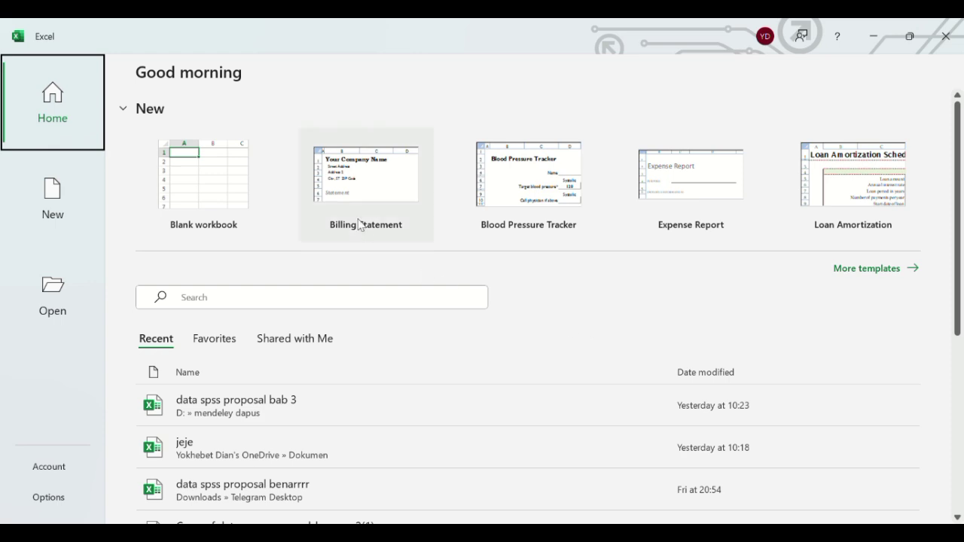
# Create a blank workbook and enter the title "LAPORAN KEUANGAN APRIL 2025" in cell D2
pyautogui.click(222, 197)
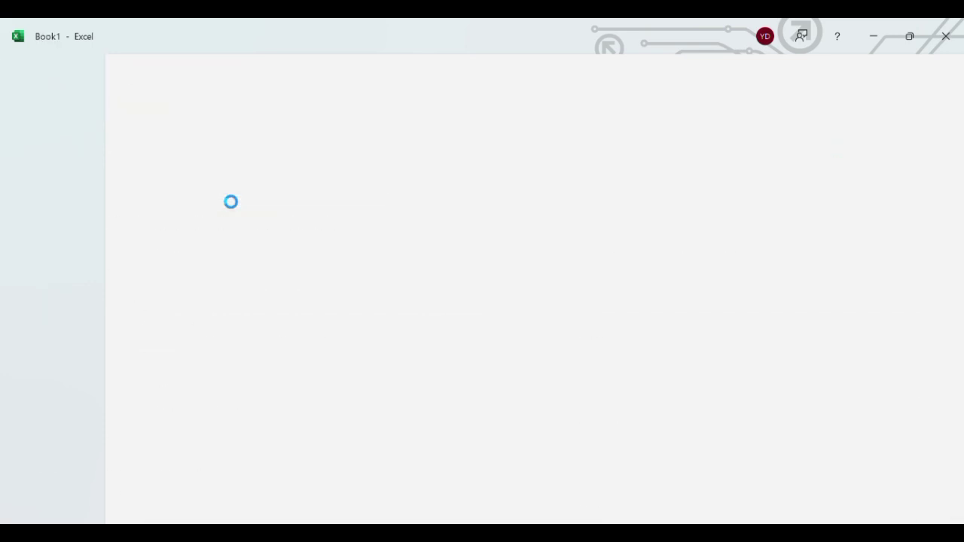
pyautogui.click(186, 220)
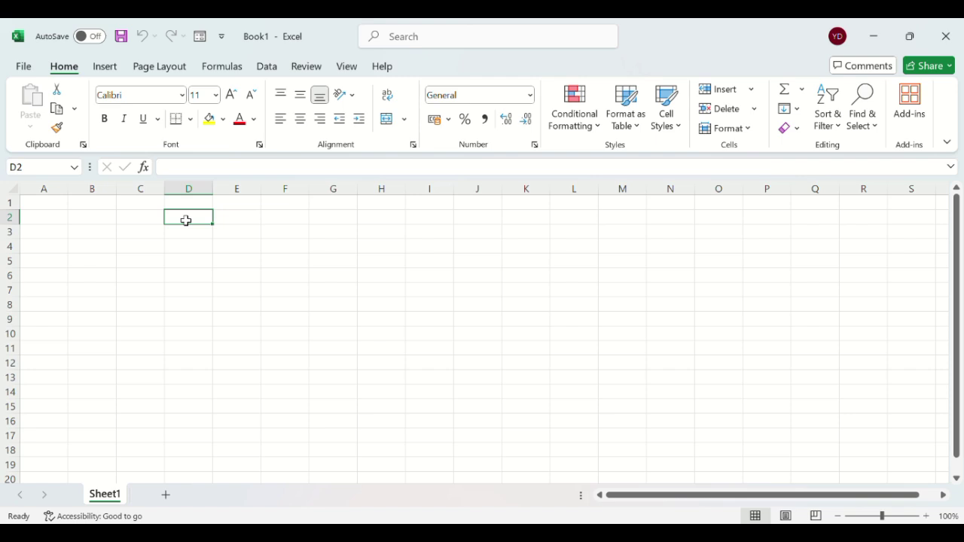
pyautogui.write('LAPORAN KEUA')
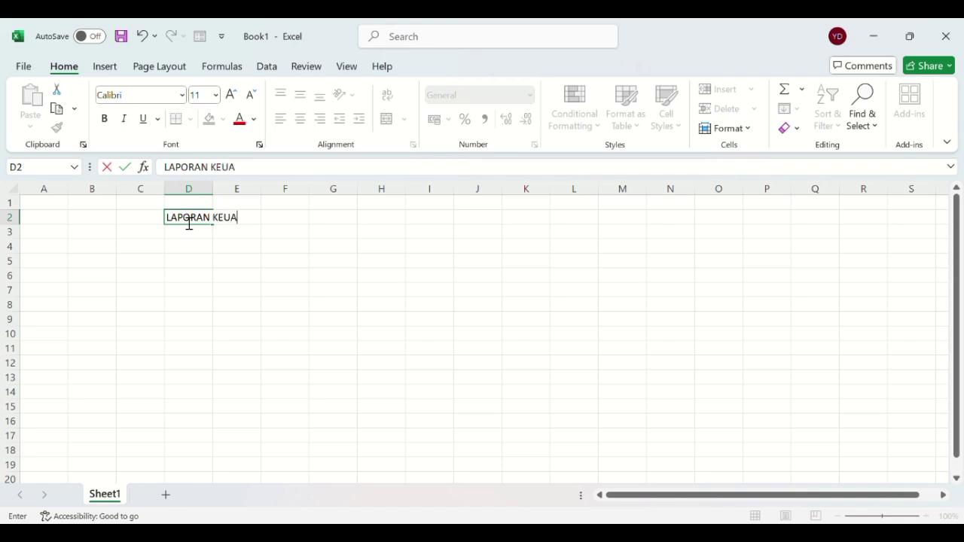
pyautogui.write('NGAN APRIL 2')
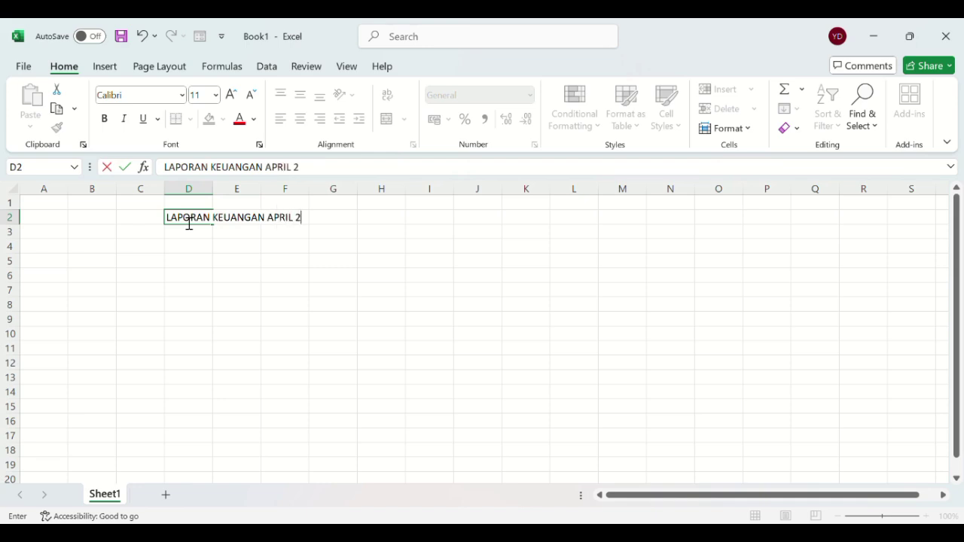
pyautogui.write('025')
# Enter the table headings "NO" in cell D4 and "TANGGAL" in cell E4
pyautogui.click(186, 251)
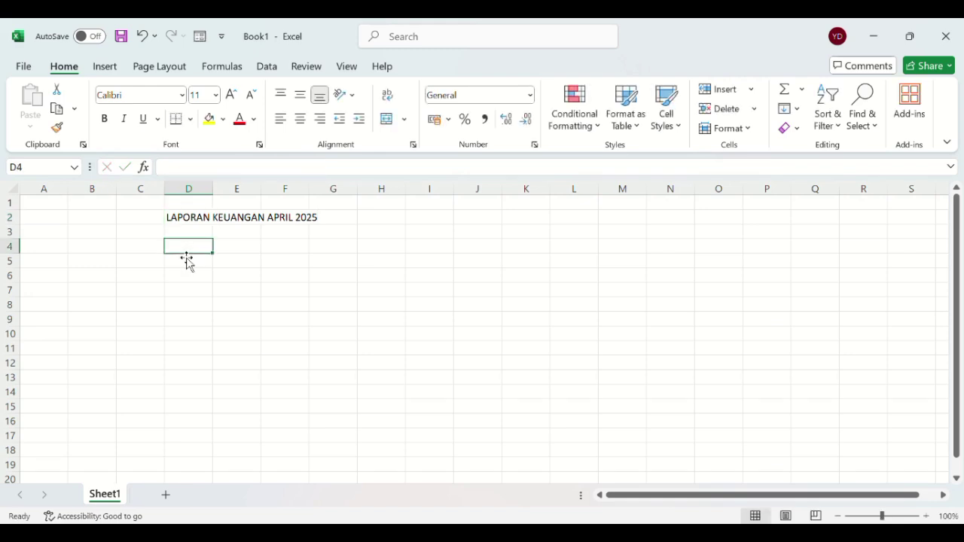
pyautogui.write('NO')
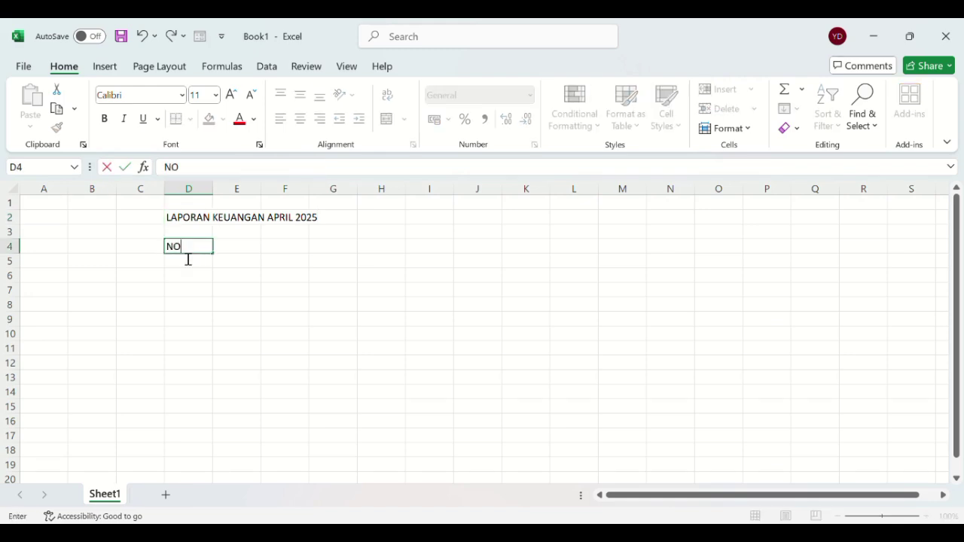
pyautogui.hotkey('ctrl', 'Return')
pyautogui.click(250, 252)
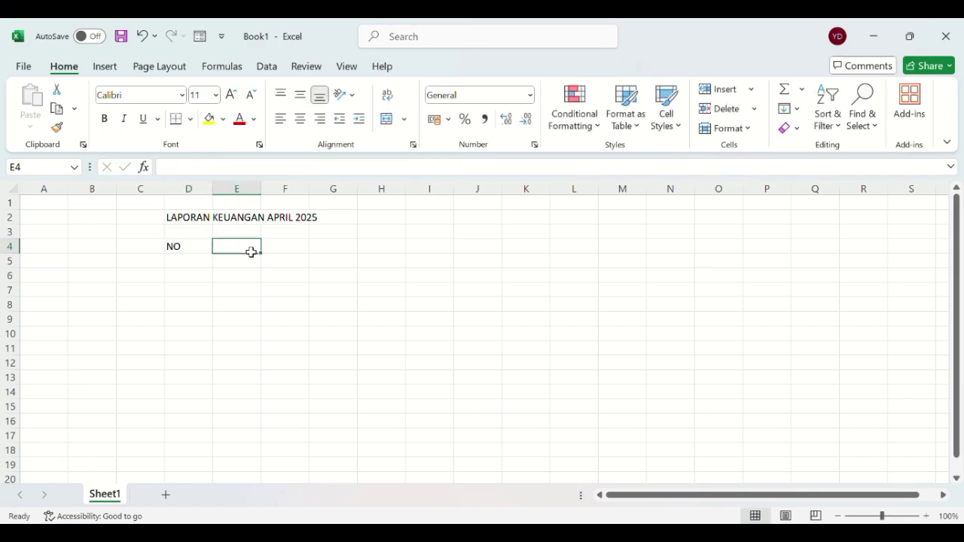
pyautogui.write('TAN')
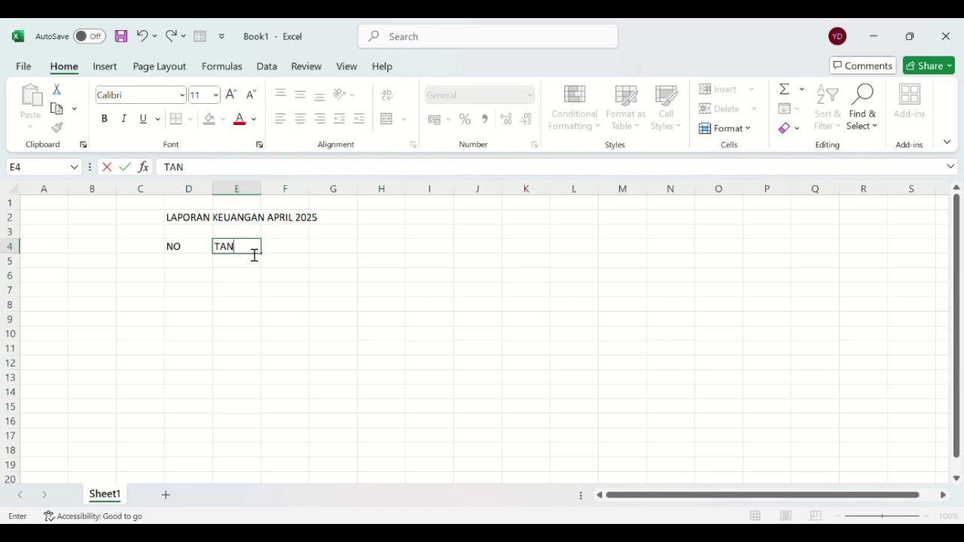
pyautogui.write('GGAL')
pyautogui.press('Tab')
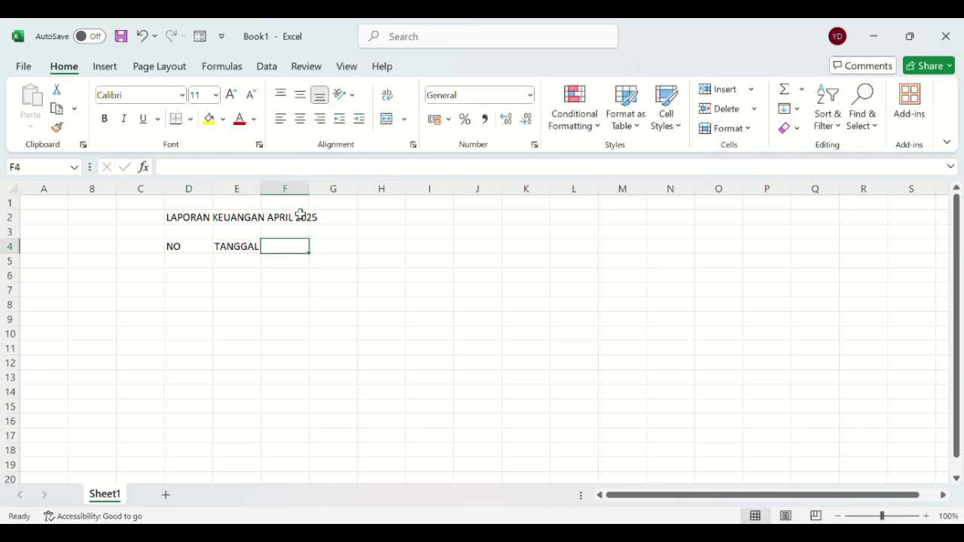
# Widen column F by about half and enter the heading "KETERANGAN" in cell F4
pyautogui.click(305, 190)
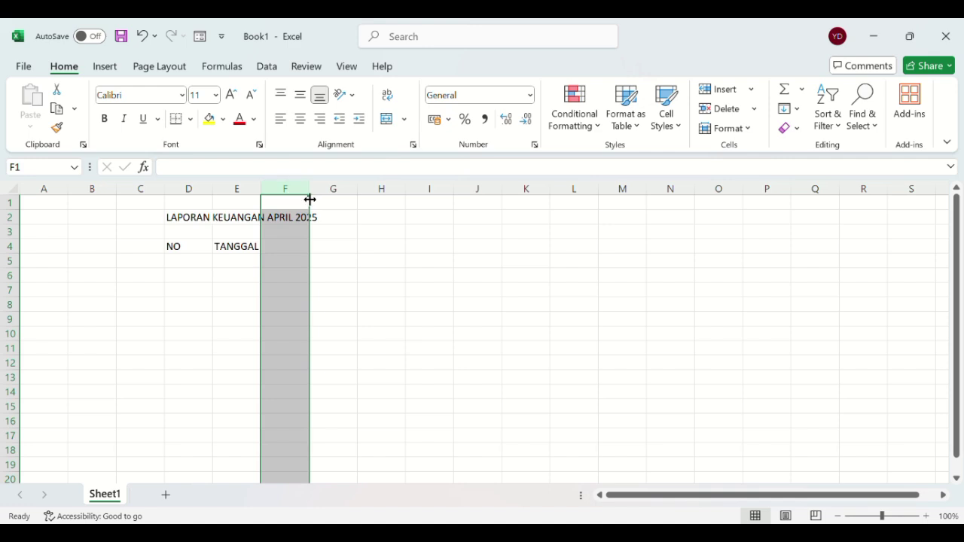
pyautogui.moveTo(314, 200); pyautogui.dragTo(339, 201)
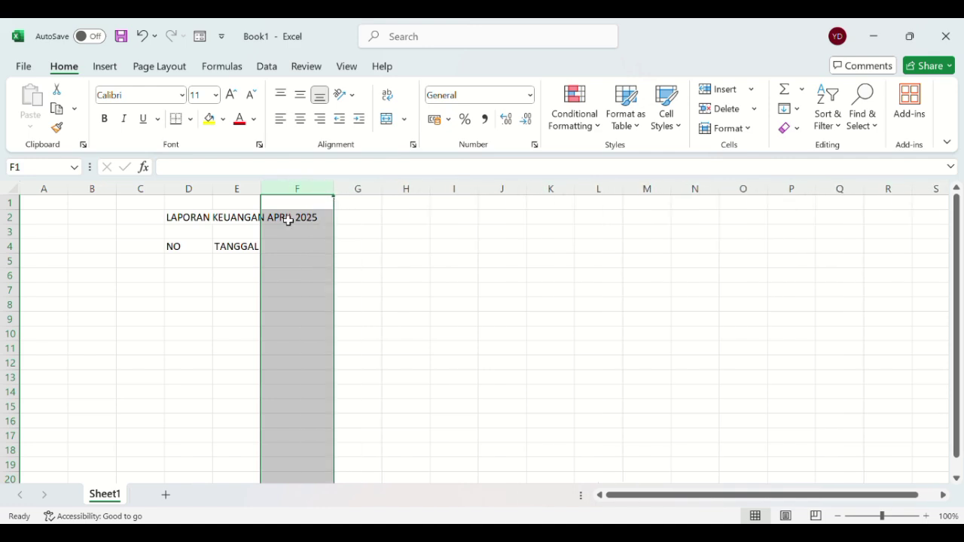
pyautogui.click(284, 249)
pyautogui.write('K')
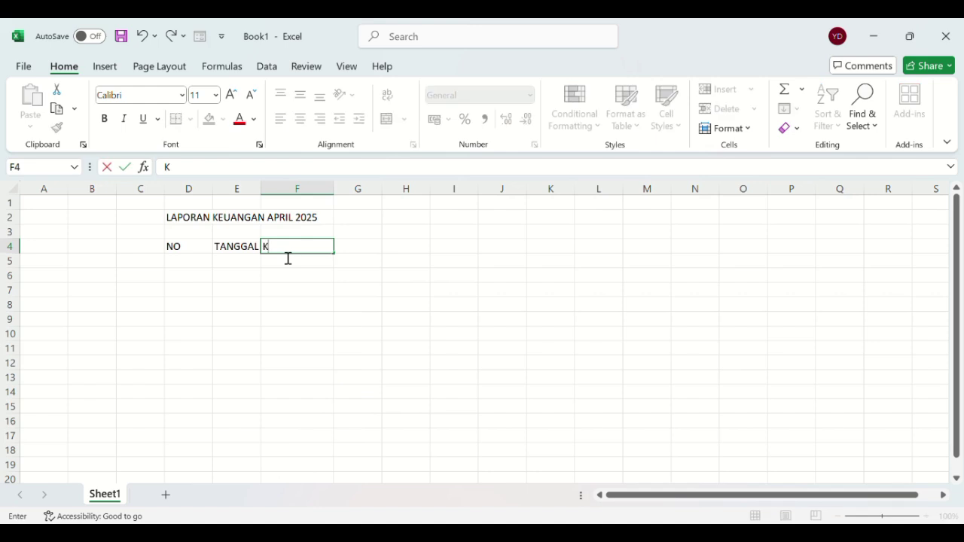
pyautogui.write('ETERANGAN')
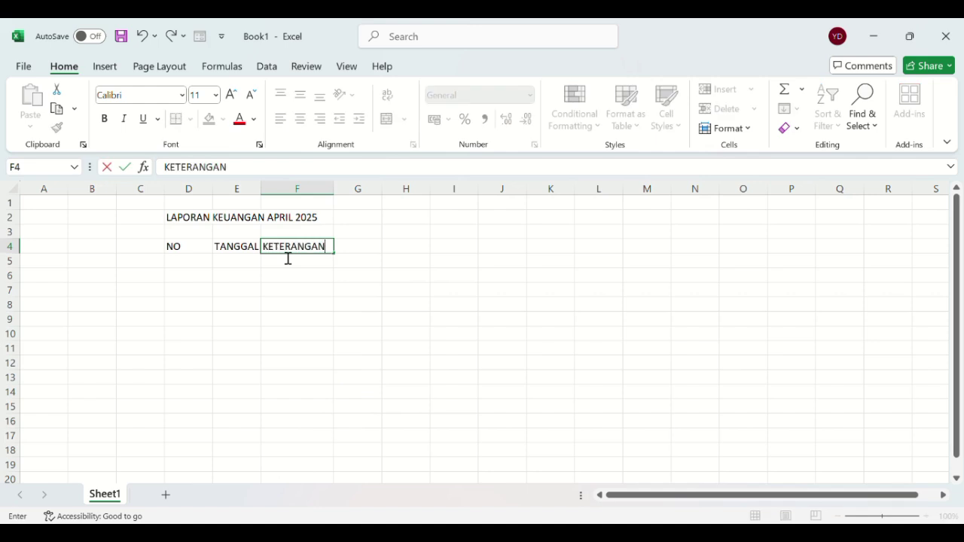
# Enter the headings "DEBIT" in G4, "KREDIT" in H4 and "SALDO" in I4
pyautogui.click(363, 251)
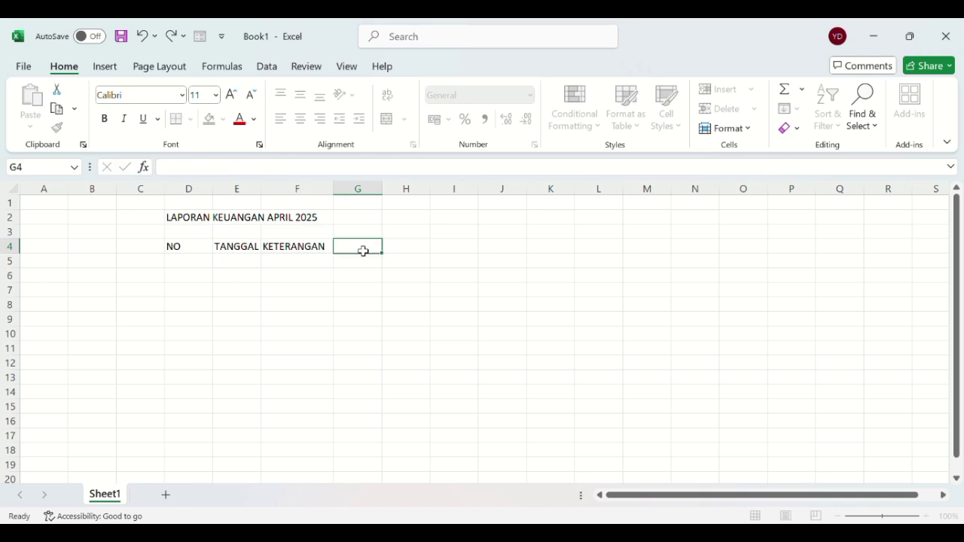
pyautogui.write('DEBIT')
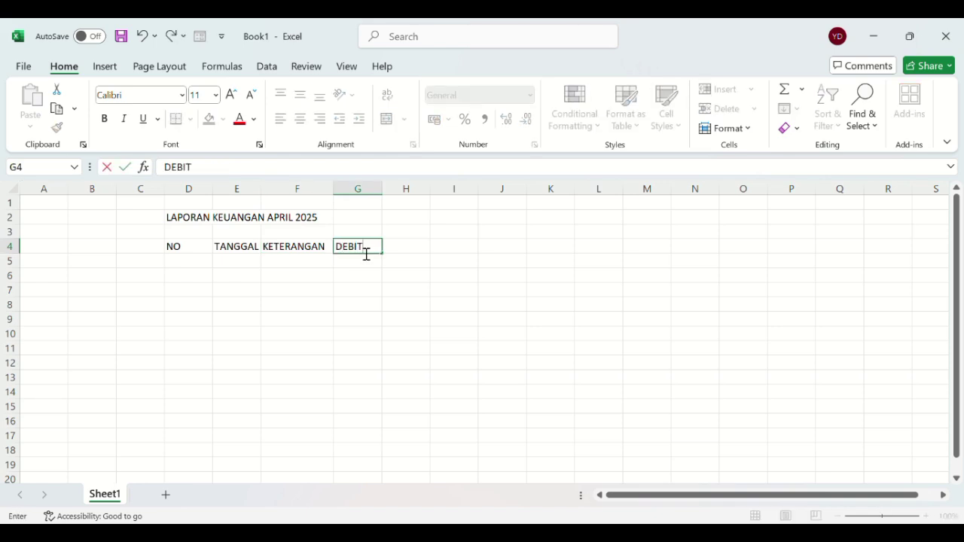
pyautogui.click(416, 253)
pyautogui.write('K')
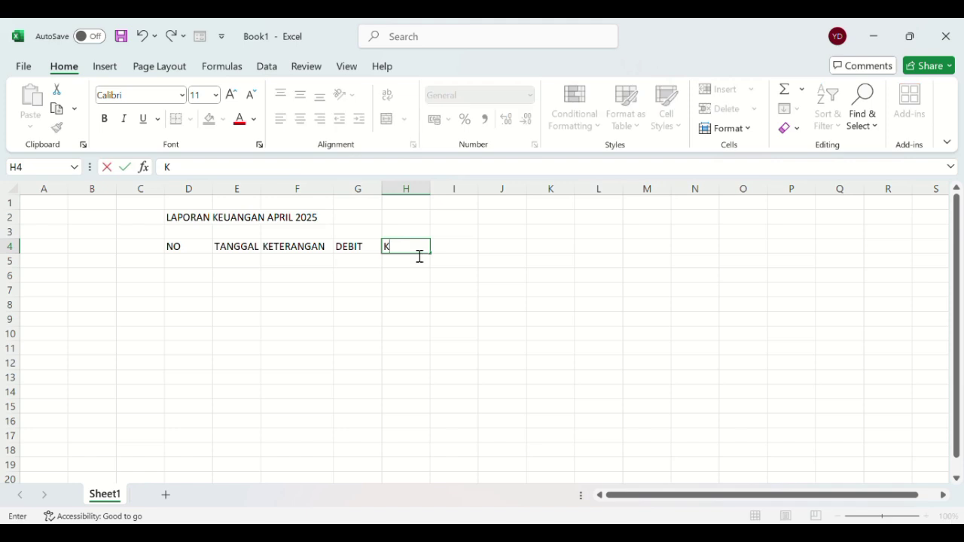
pyautogui.write('REDIT')
pyautogui.click(458, 260)
pyautogui.click(454, 249)
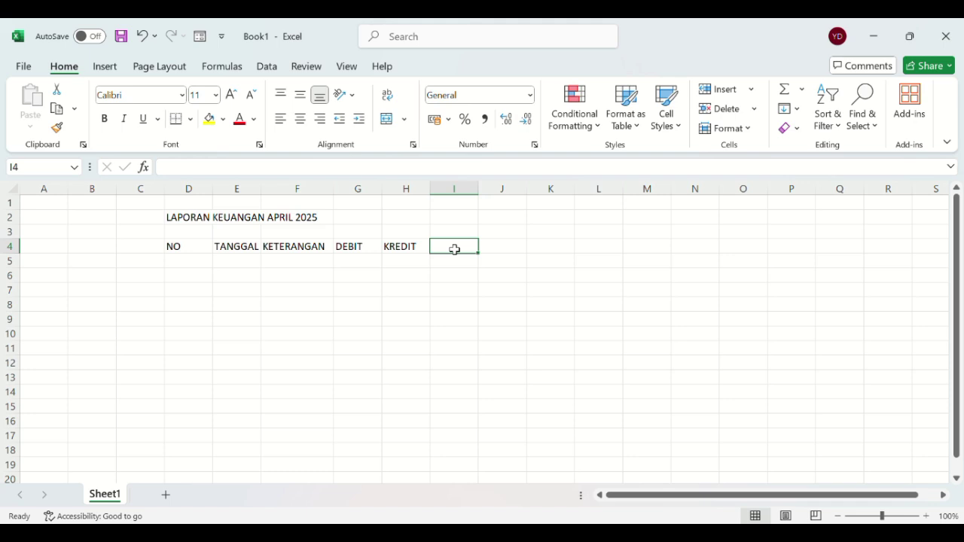
pyautogui.write('SALDO')
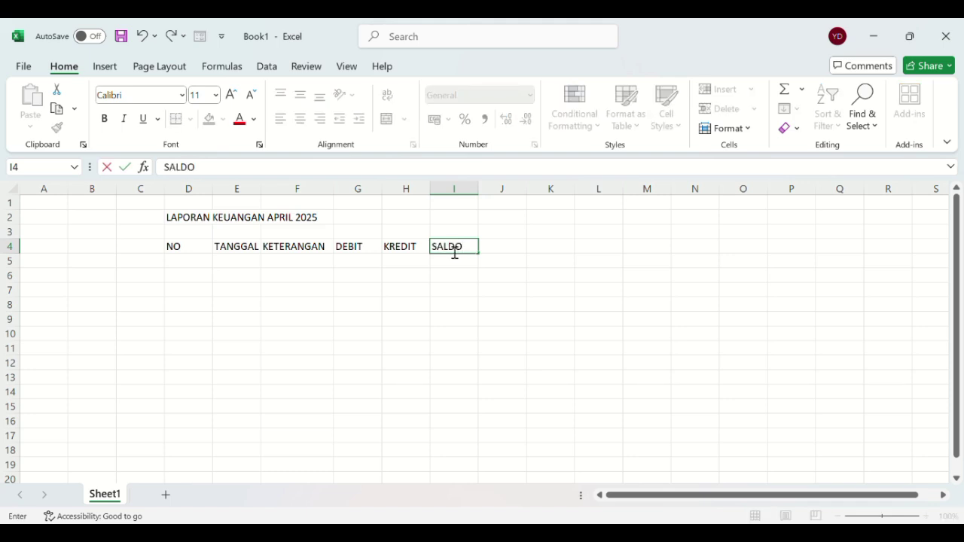
# Apply all borders to the range D4:I17 to form the report table
pyautogui.click(183, 251)
pyautogui.moveTo(205, 252); pyautogui.dragTo(470, 450)
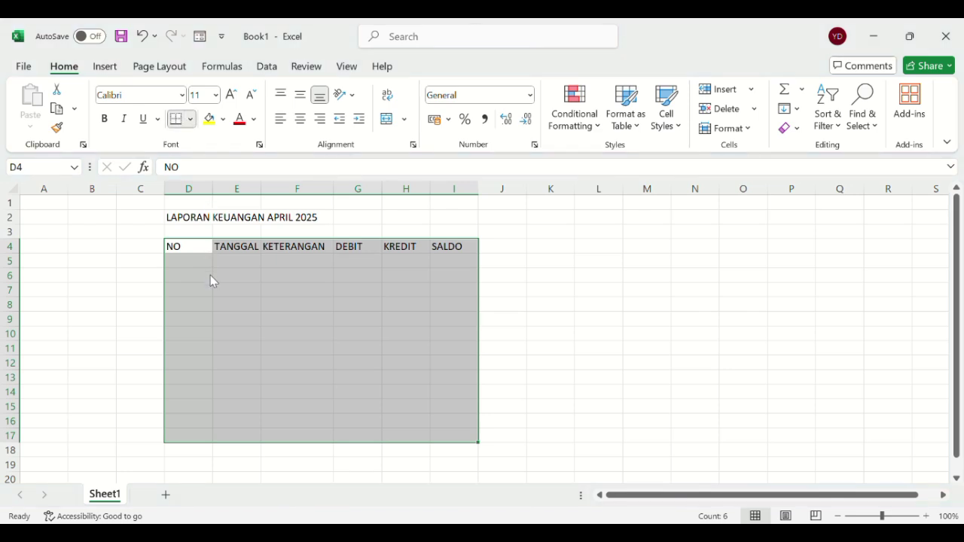
pyautogui.hotkey('alt', 'h')
pyautogui.press('b')
pyautogui.press('a')
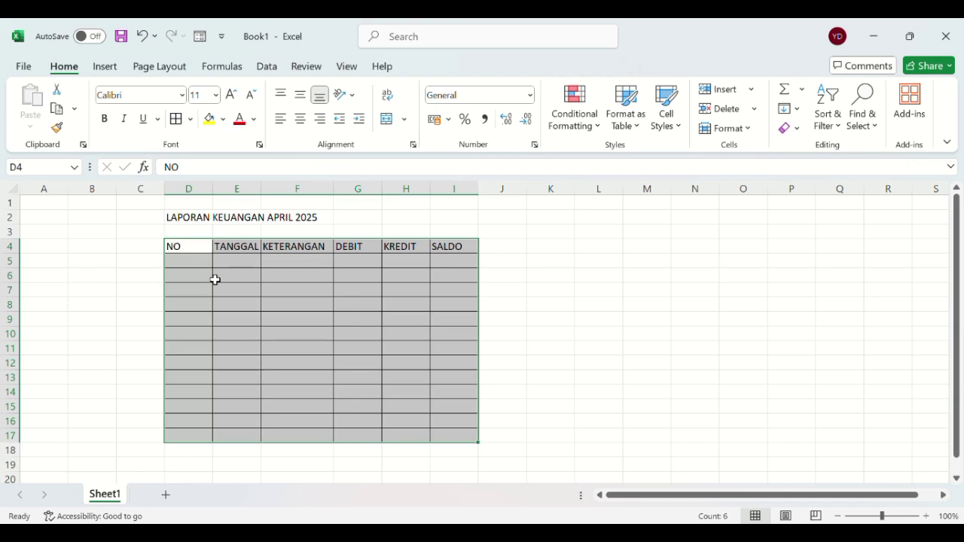
pyautogui.click(350, 328)
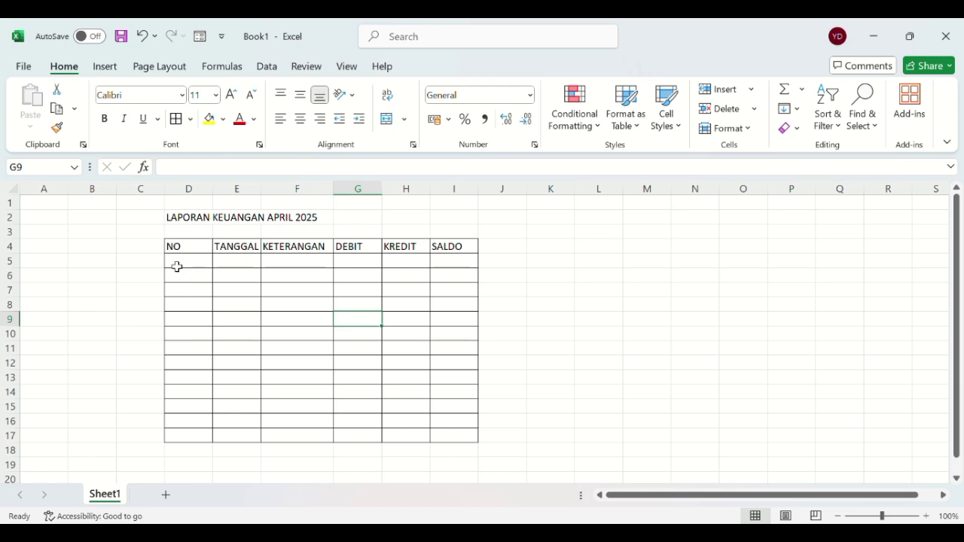
# Narrow column D so it just fits the "NO" heading
pyautogui.click(213, 203)
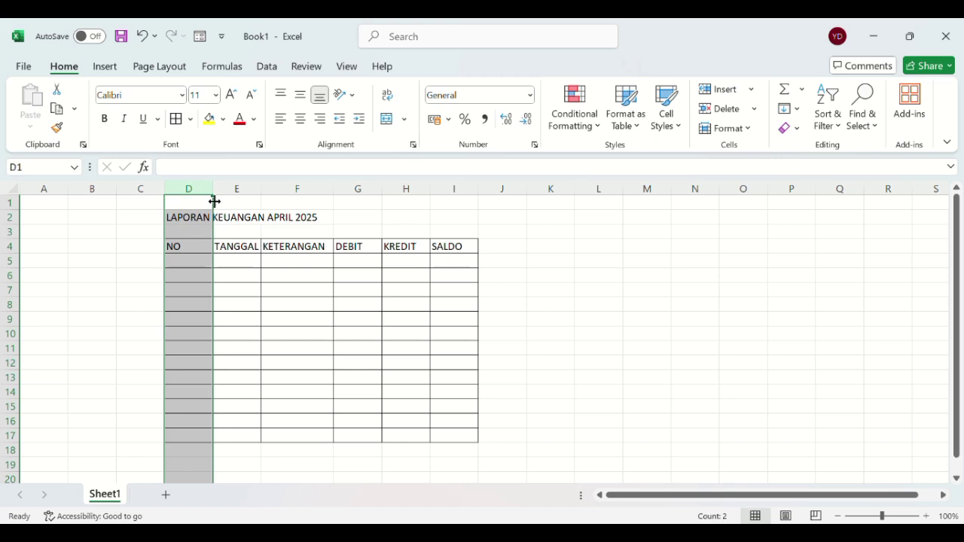
pyautogui.moveTo(215, 203); pyautogui.dragTo(185, 217)
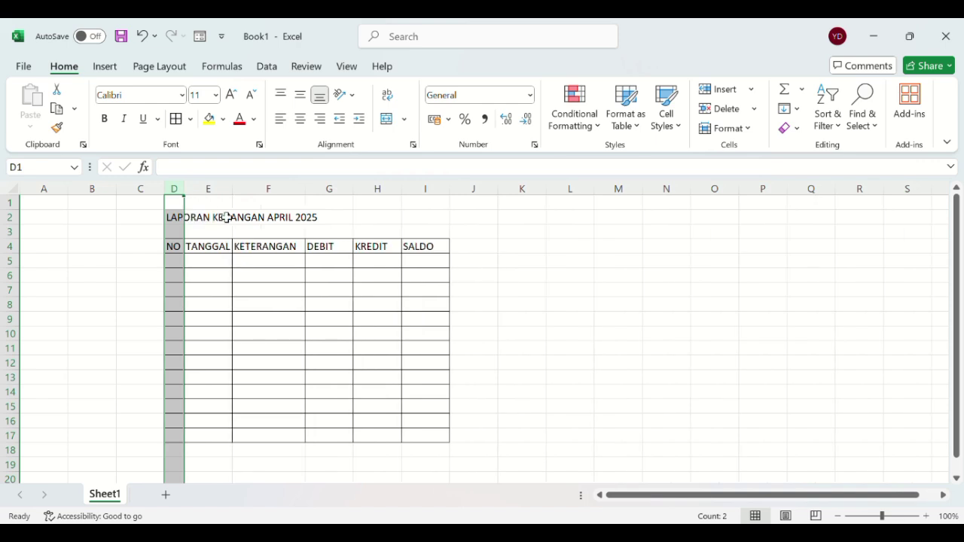
pyautogui.click(223, 280)
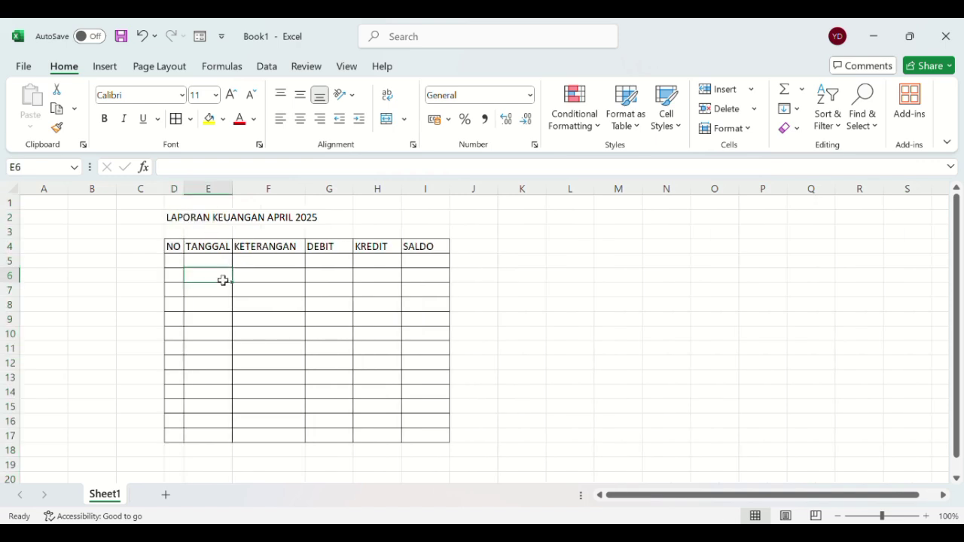
# Widen the TANGGAL column (E) and the KETERANGAN column (F), each to nearly twice its width
pyautogui.click(223, 193)
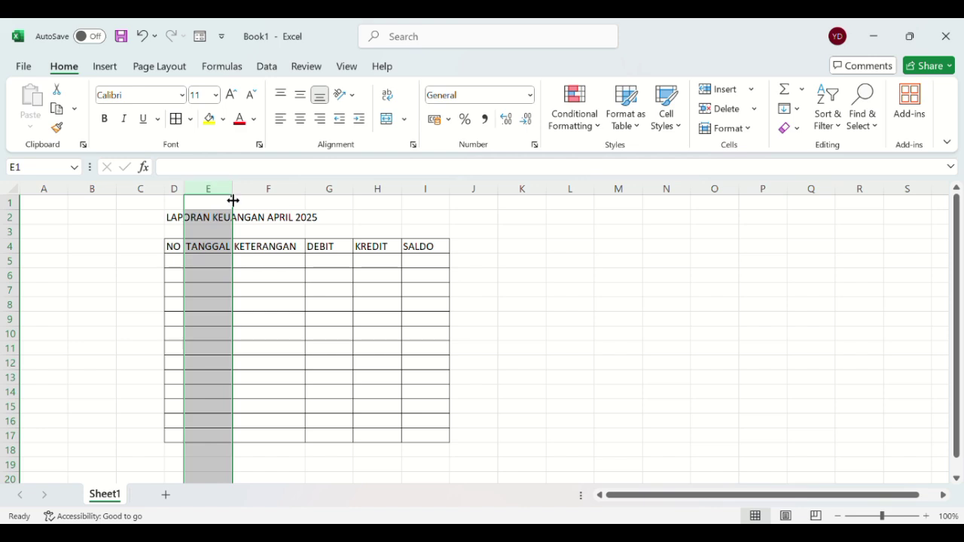
pyautogui.moveTo(241, 202); pyautogui.dragTo(276, 212)
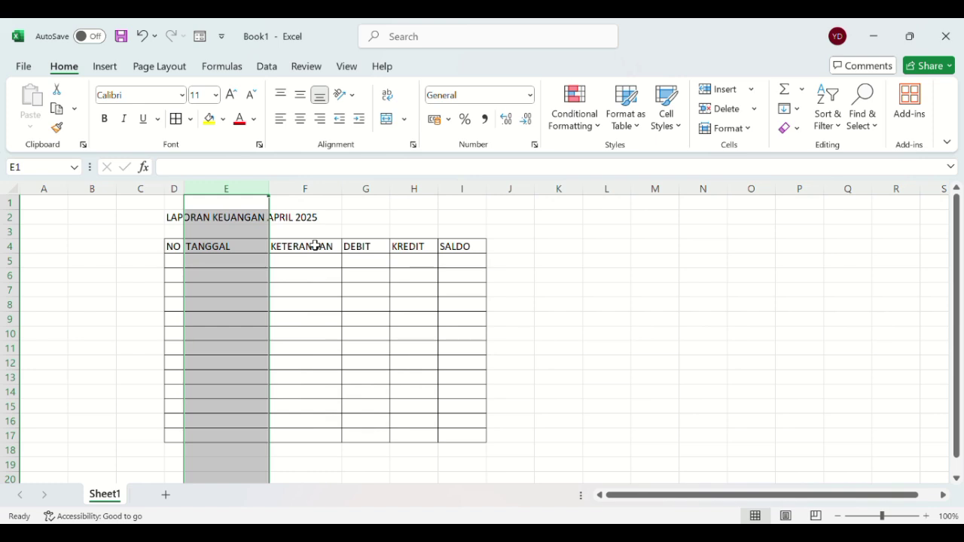
pyautogui.click(317, 202)
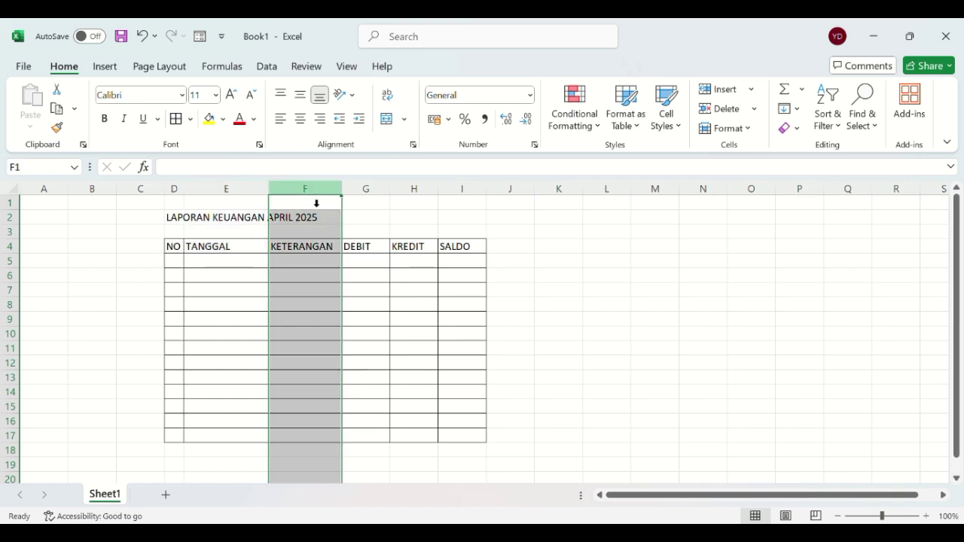
pyautogui.moveTo(350, 202); pyautogui.dragTo(388, 205)
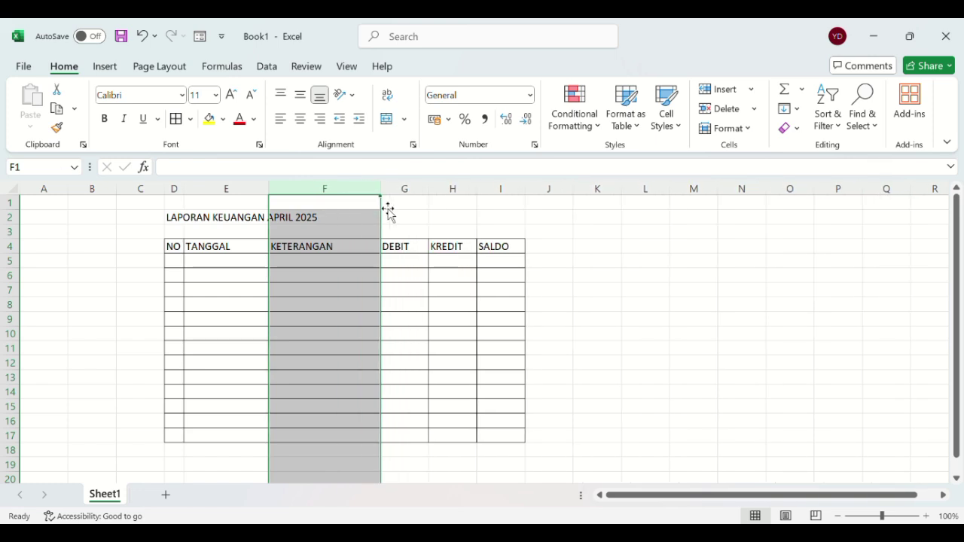
pyautogui.moveTo(389, 205); pyautogui.dragTo(403, 201)
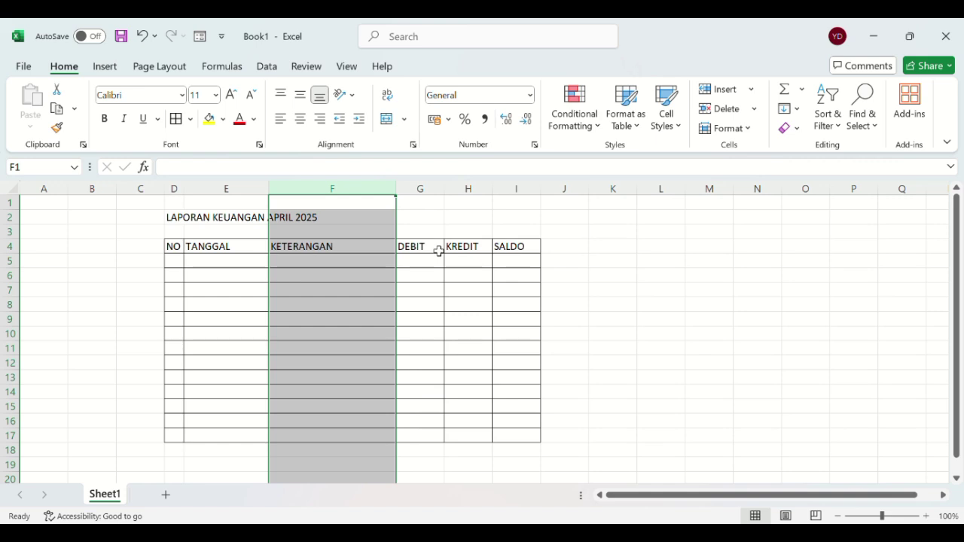
# Widen the DEBIT column (G) by about a third
pyautogui.click(433, 200)
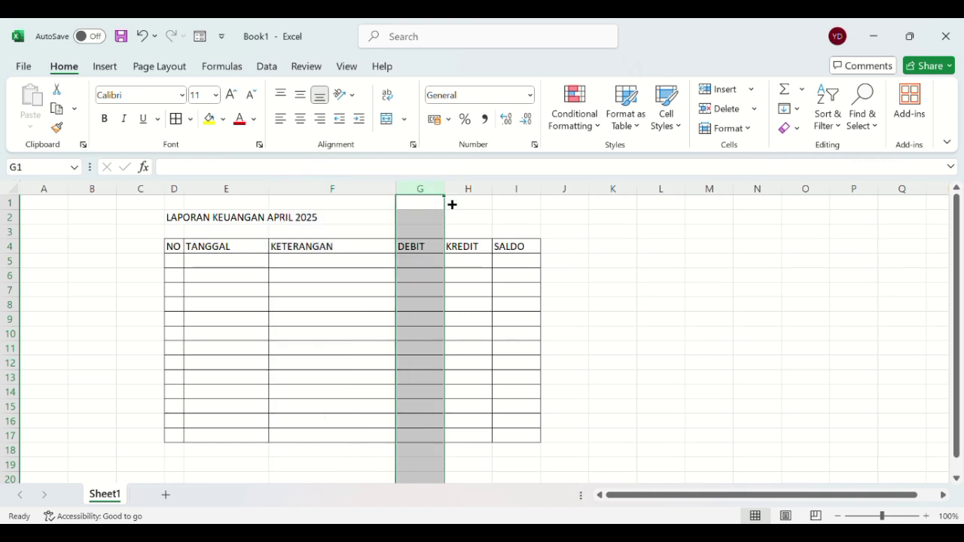
pyautogui.moveTo(452, 201); pyautogui.dragTo(469, 214)
pyautogui.click(441, 206)
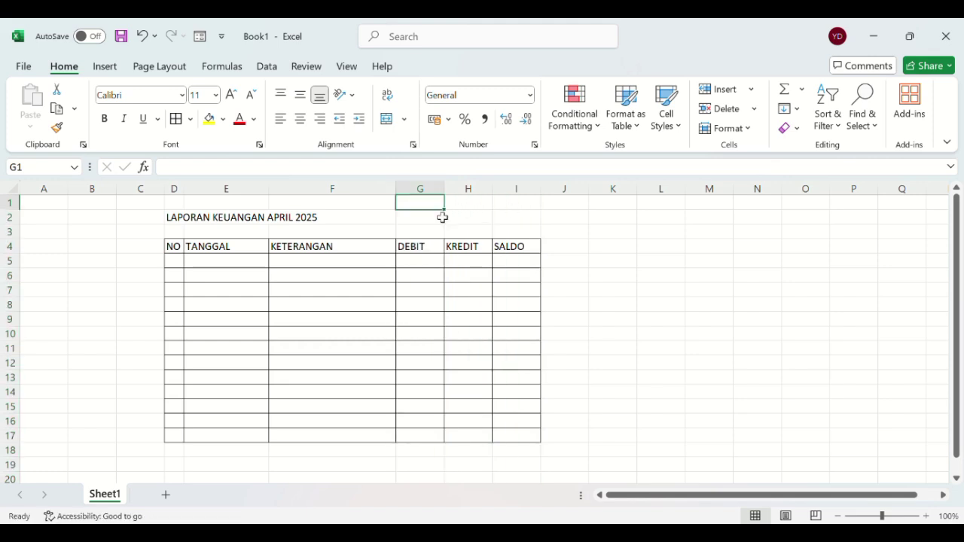
pyautogui.click(431, 194)
pyautogui.moveTo(445, 198); pyautogui.dragTo(467, 200)
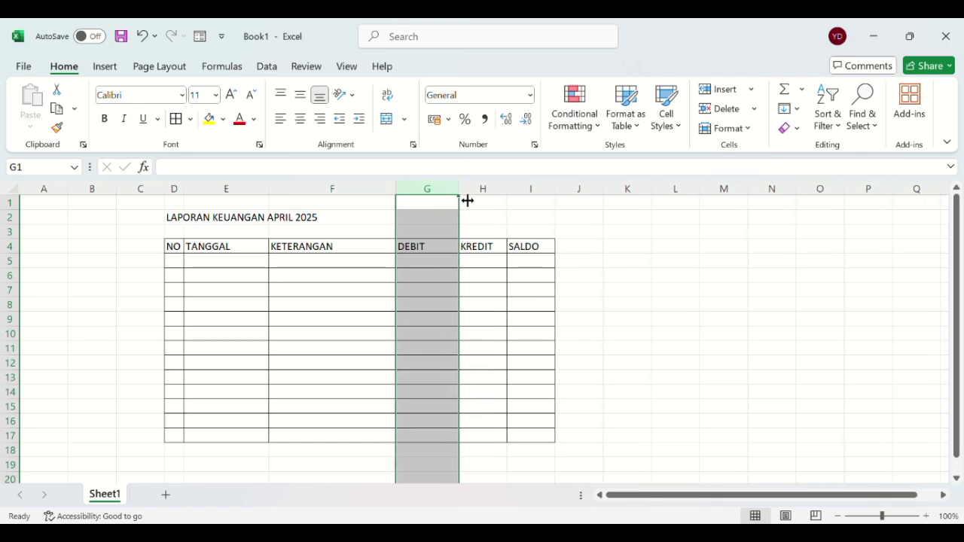
# Widen the KREDIT column (H) by about a third
pyautogui.click(487, 194)
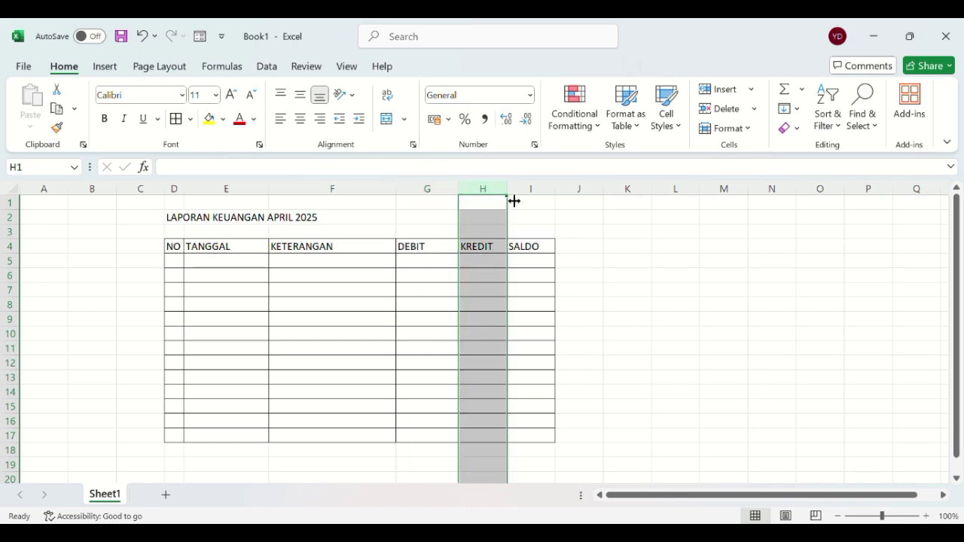
pyautogui.click(515, 201)
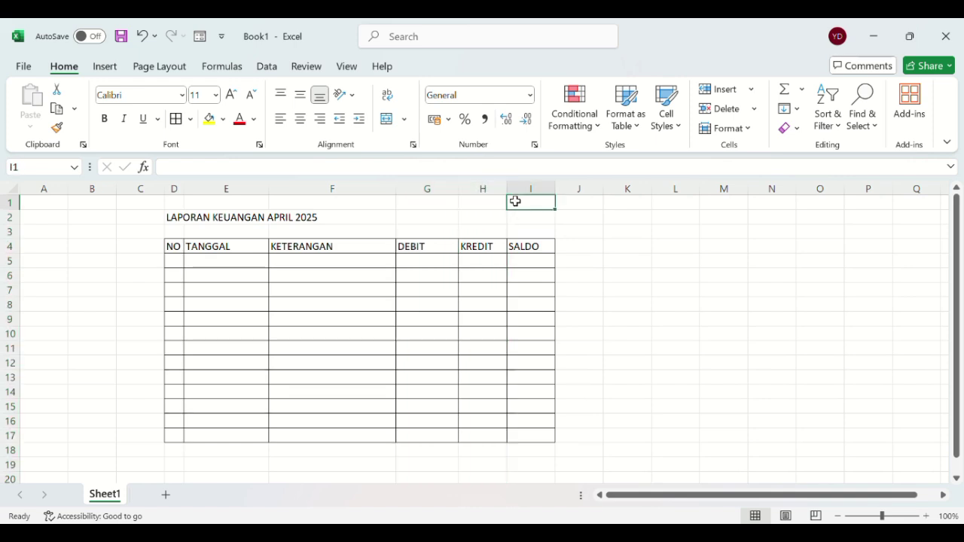
pyautogui.moveTo(515, 201); pyautogui.dragTo(505, 201)
pyautogui.click(502, 198)
pyautogui.hotkey('ctrl', 'space')
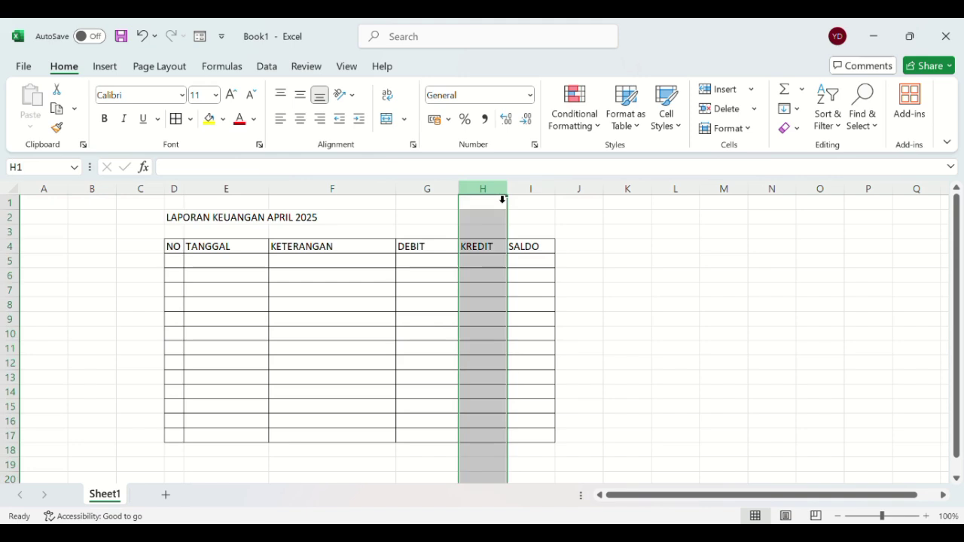
pyautogui.moveTo(515, 202); pyautogui.dragTo(531, 202)
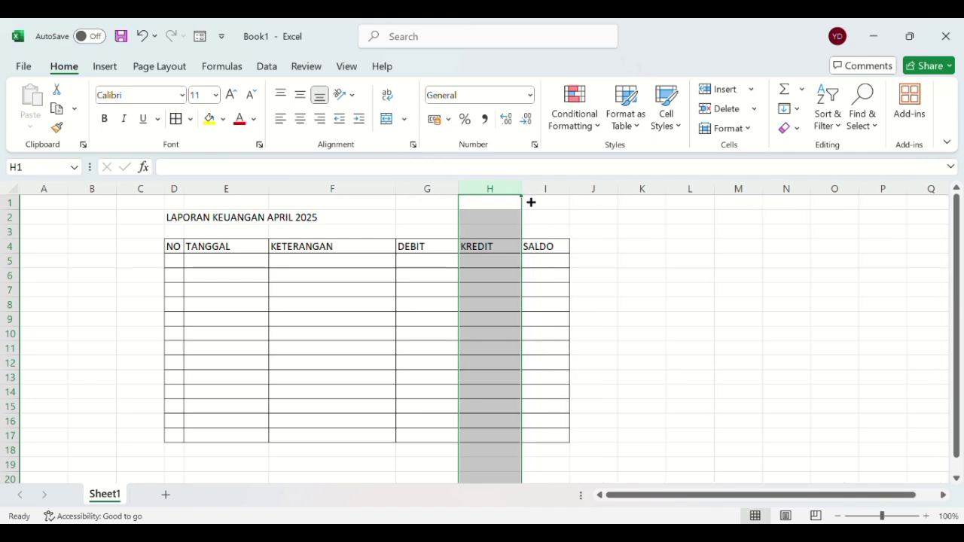
# Widen the SALDO column (I) by about half
pyautogui.click(547, 189)
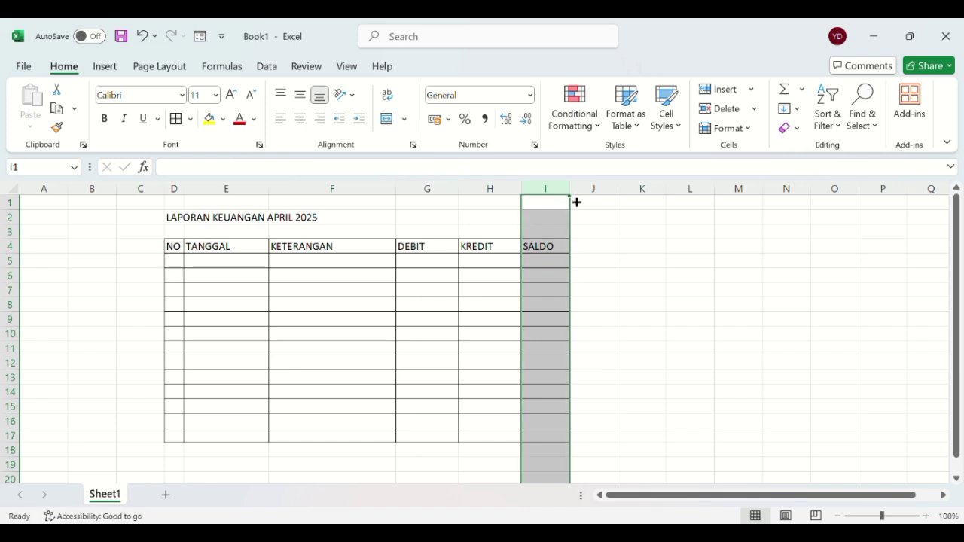
pyautogui.moveTo(571, 199); pyautogui.dragTo(595, 201)
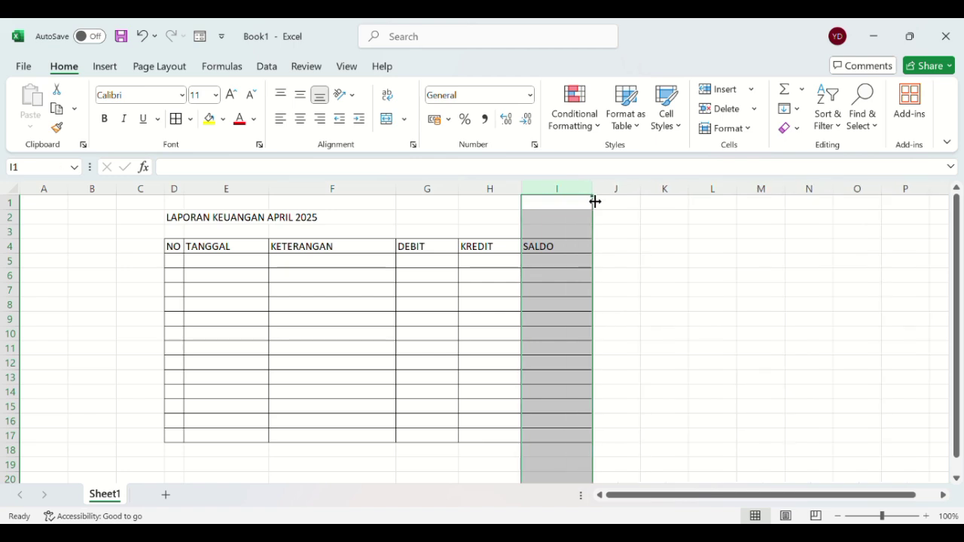
pyautogui.click(714, 276)
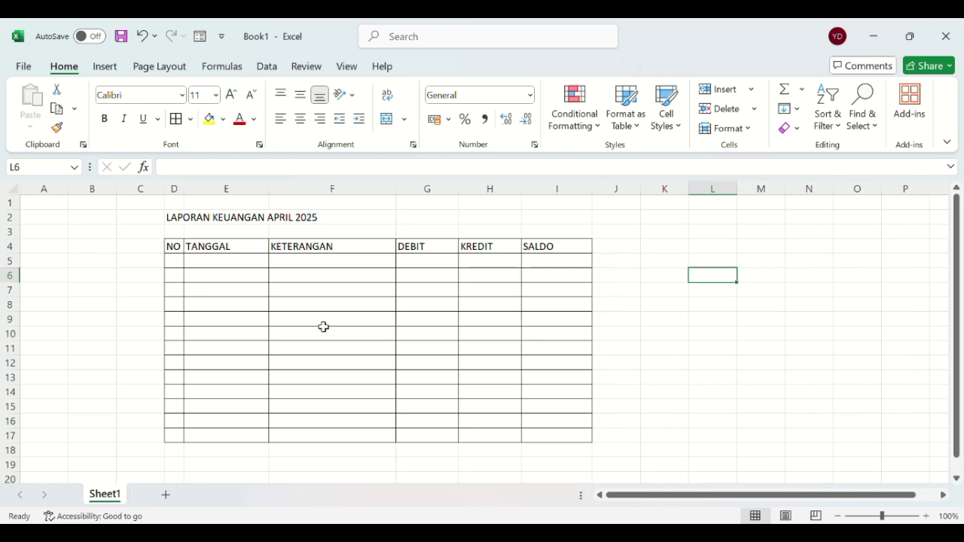
# Start the first table entry in row 5 with number 1 and the date 2 APRIL 2025
pyautogui.click(199, 38)
pyautogui.click(176, 267)
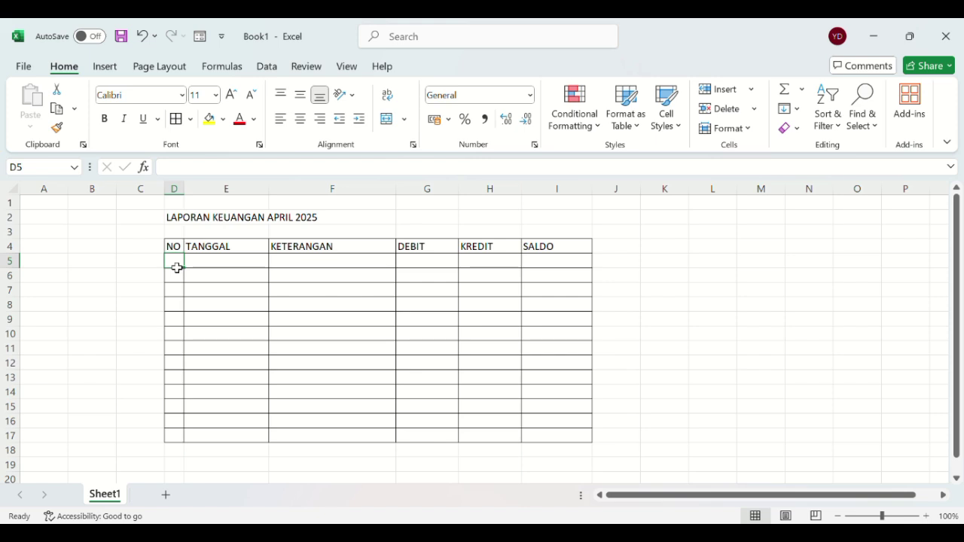
pyautogui.write('1')
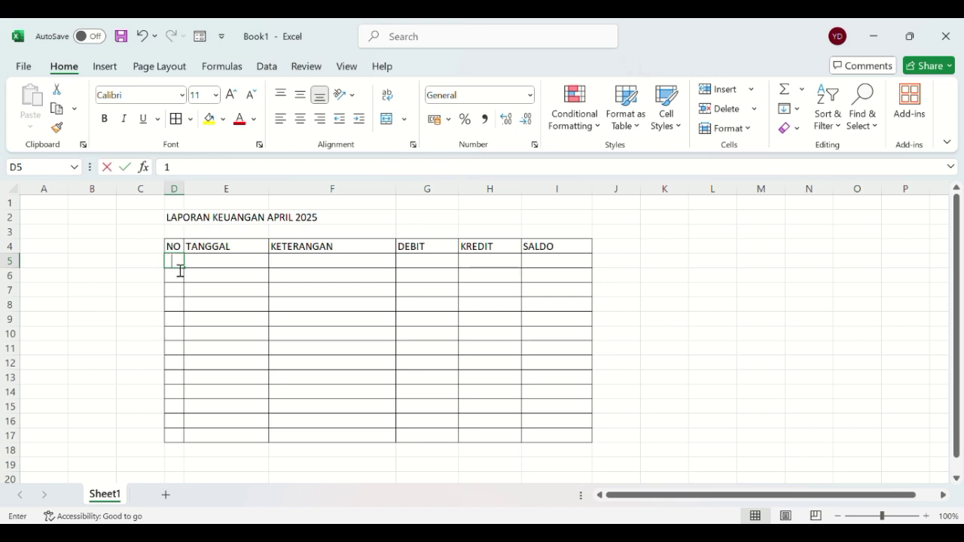
pyautogui.click(218, 268)
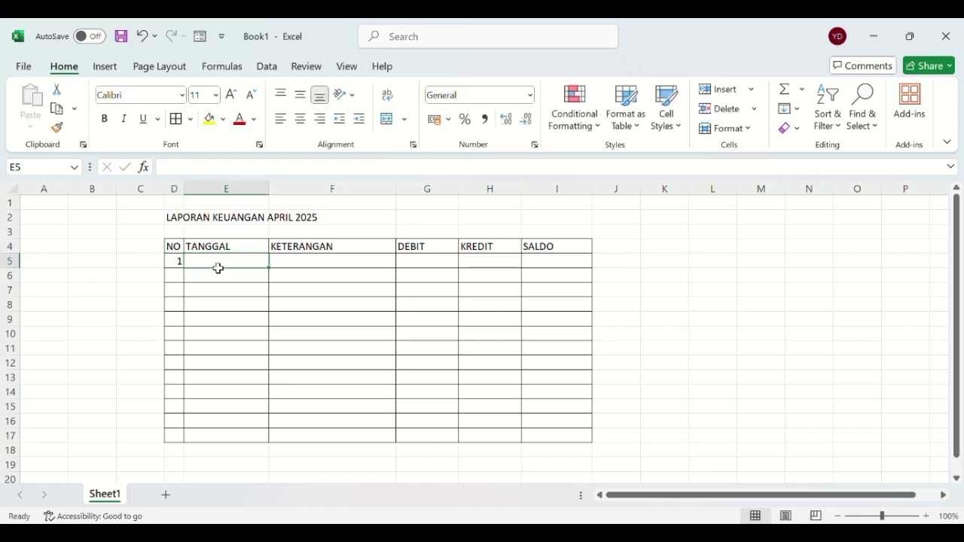
pyautogui.write('2')
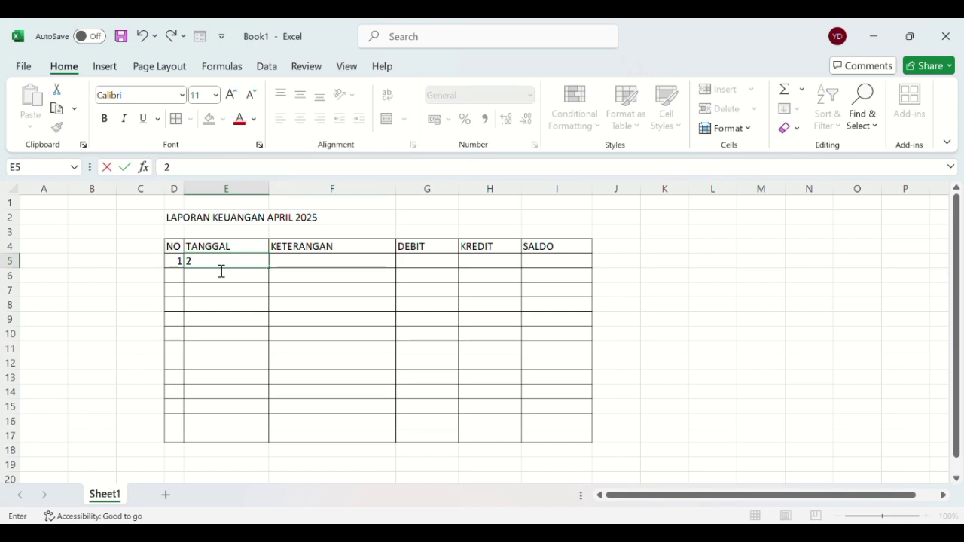
pyautogui.write(' APRIL 2025')
# Enter "Saldo Awal" as the description (KETERANGAN) of the first entry in row 5
pyautogui.click(299, 263)
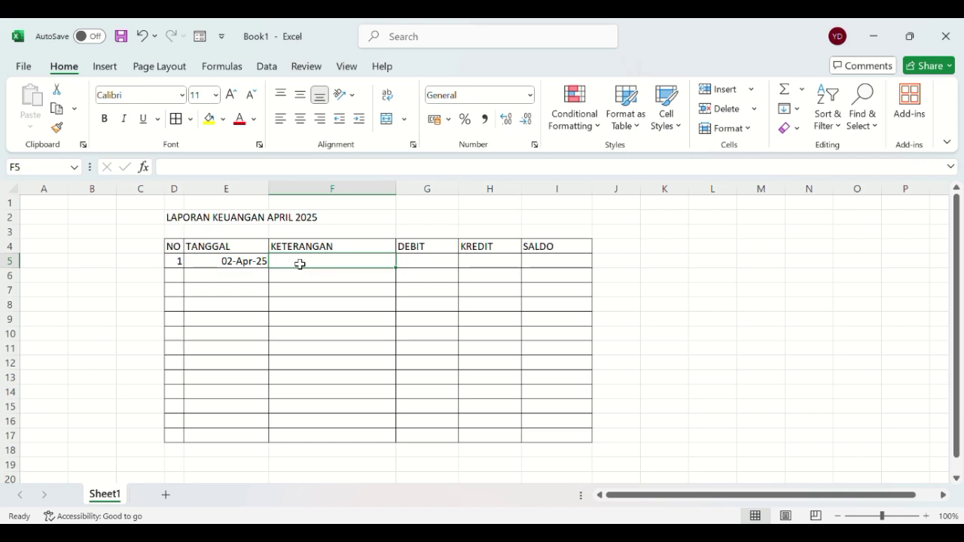
pyautogui.write('SA')
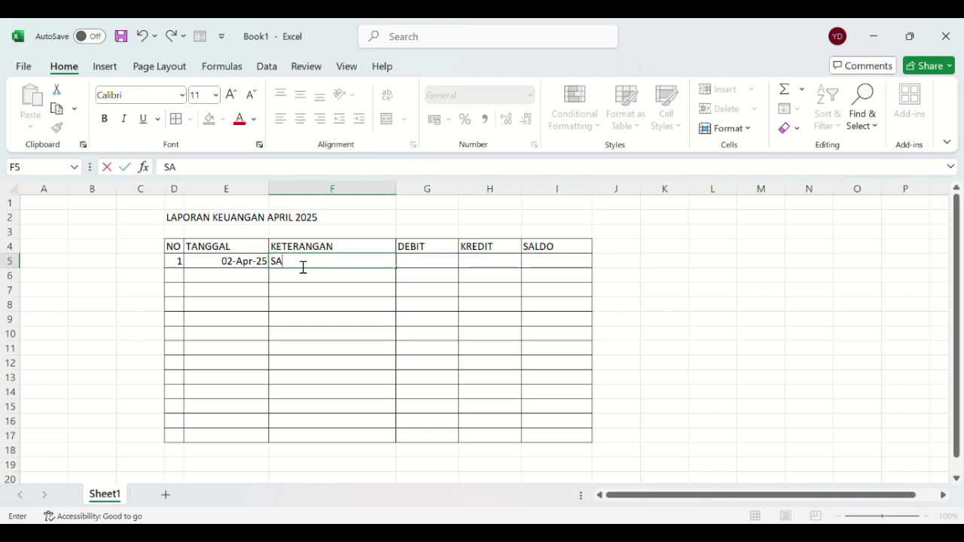
pyautogui.press('BackSpace')
pyautogui.write('aldo')
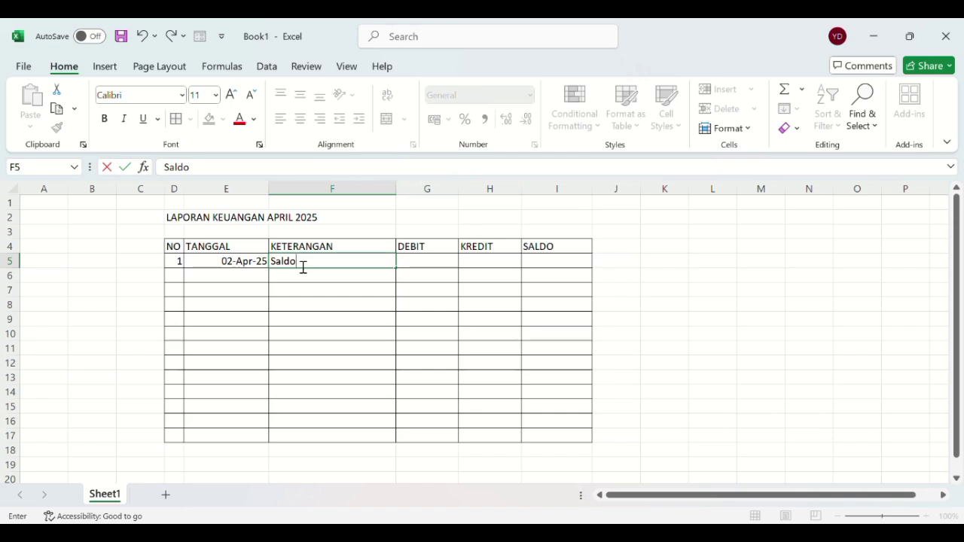
pyautogui.write(' Awal')
# Enter 2.000.000 as both the DEBIT and the SALDO amount of the Saldo Awal row
pyautogui.click(445, 268)
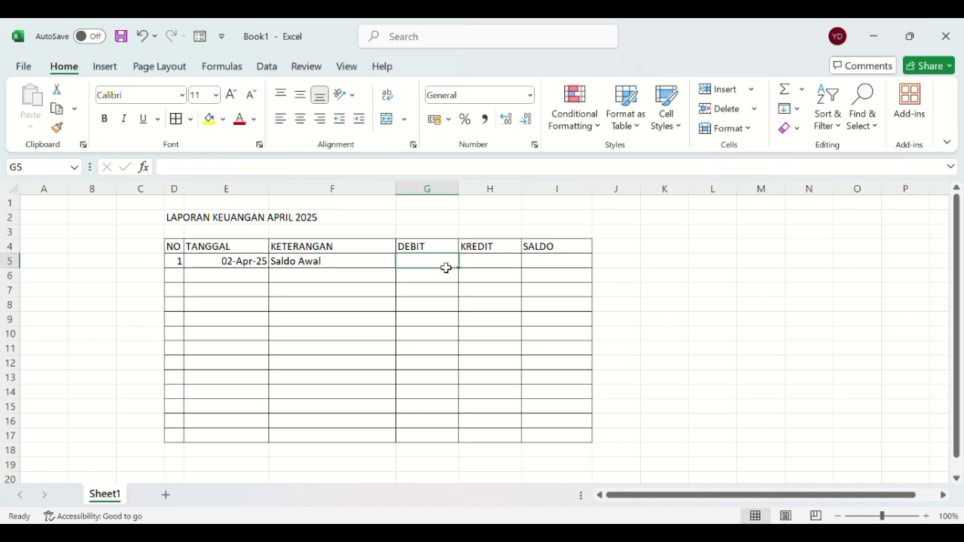
pyautogui.write('2.000.000')
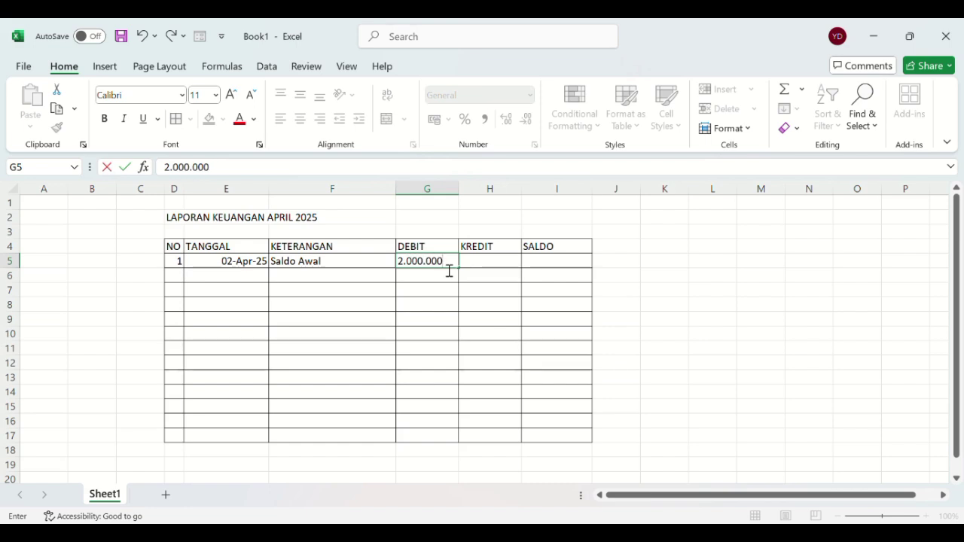
pyautogui.click(553, 268)
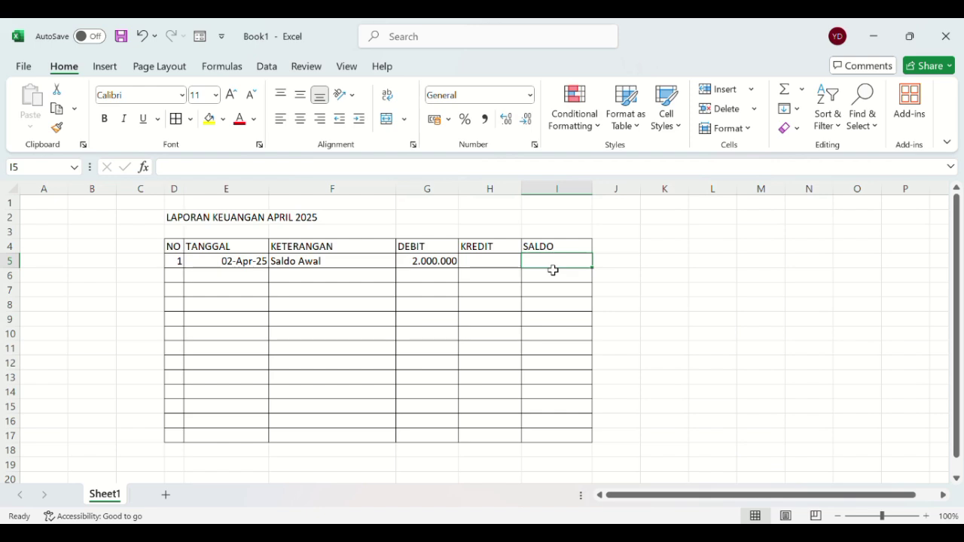
pyautogui.write('2')
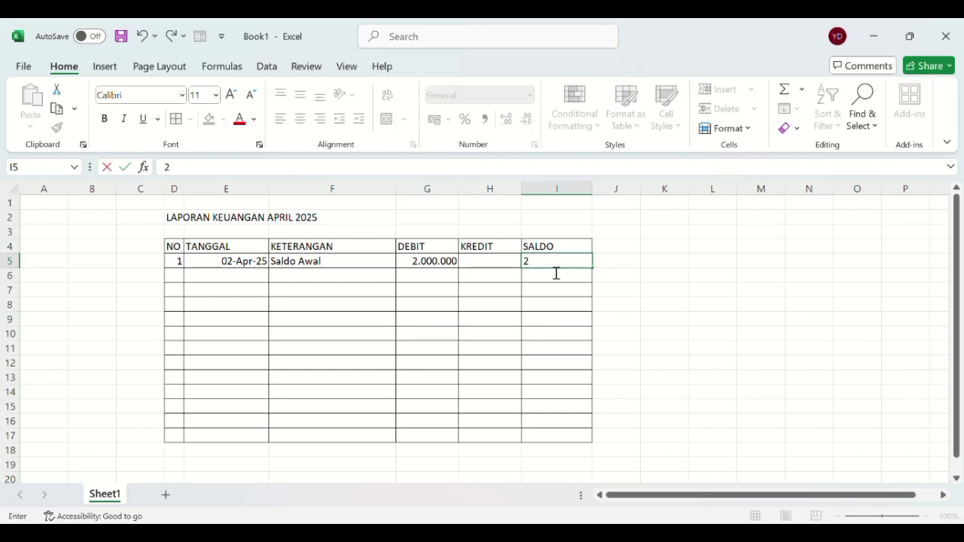
pyautogui.write('.000.000')
# Start the second table entry in row 6 with number 2 and the date 4 APRIL 2025
pyautogui.click(177, 277)
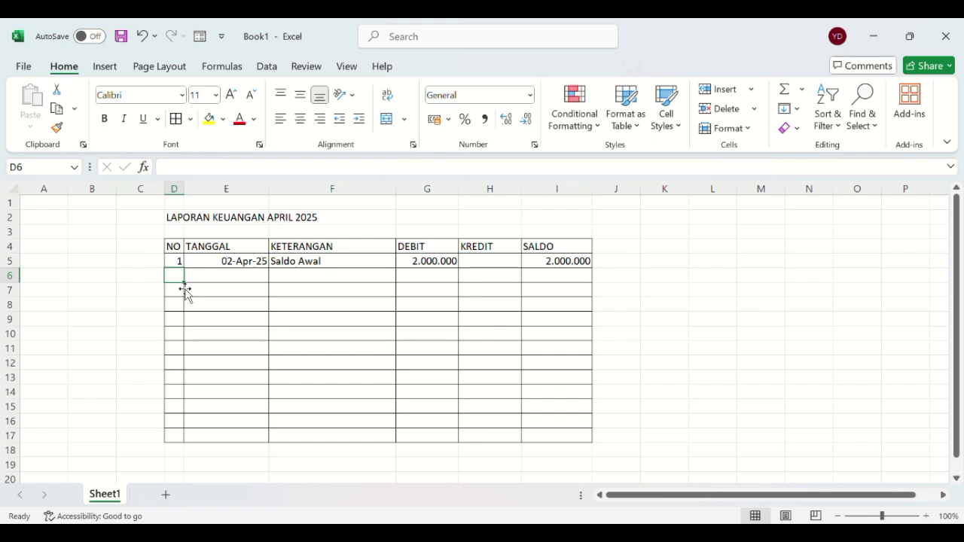
pyautogui.write('b')
pyautogui.press('BackSpace')
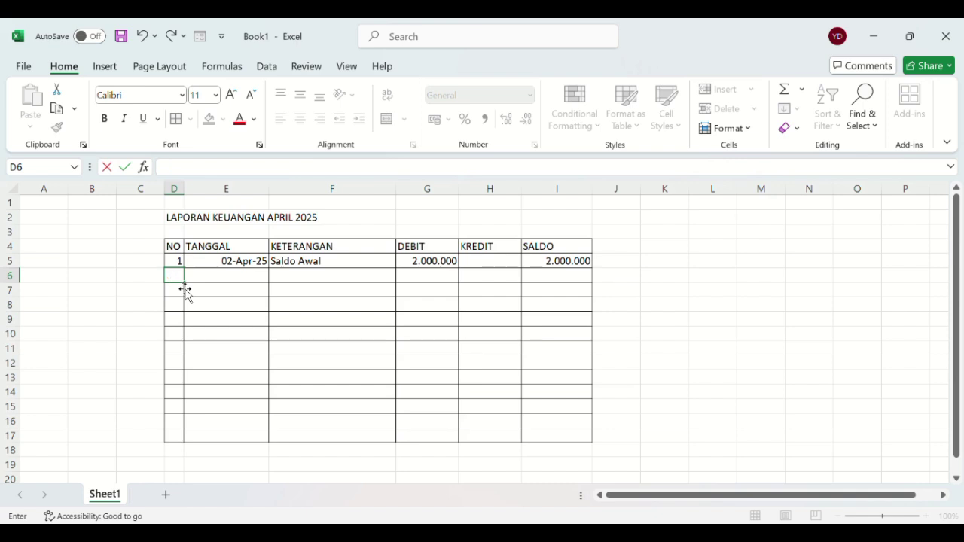
pyautogui.write('2')
pyautogui.hotkey('ctrl', 'Return')
pyautogui.click(223, 287)
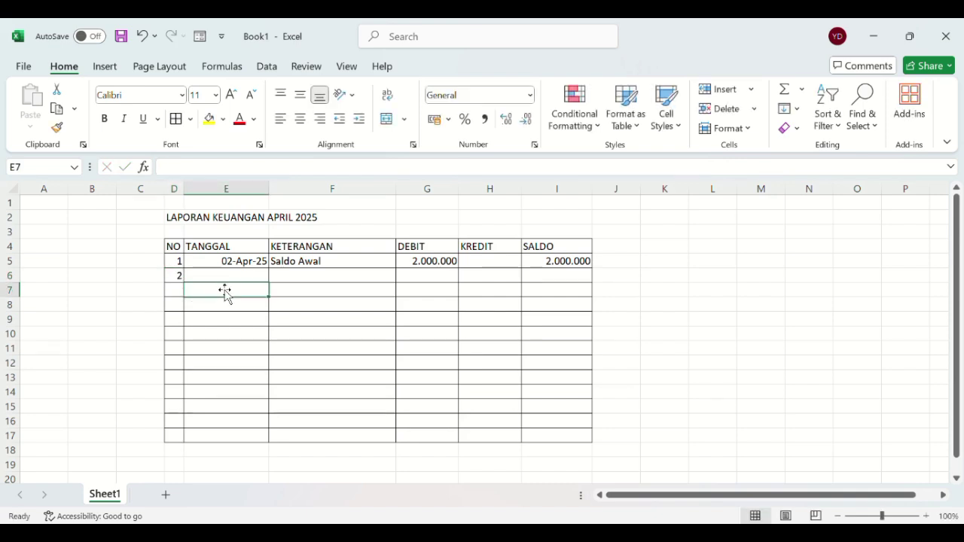
pyautogui.click(223, 281)
pyautogui.write('4')
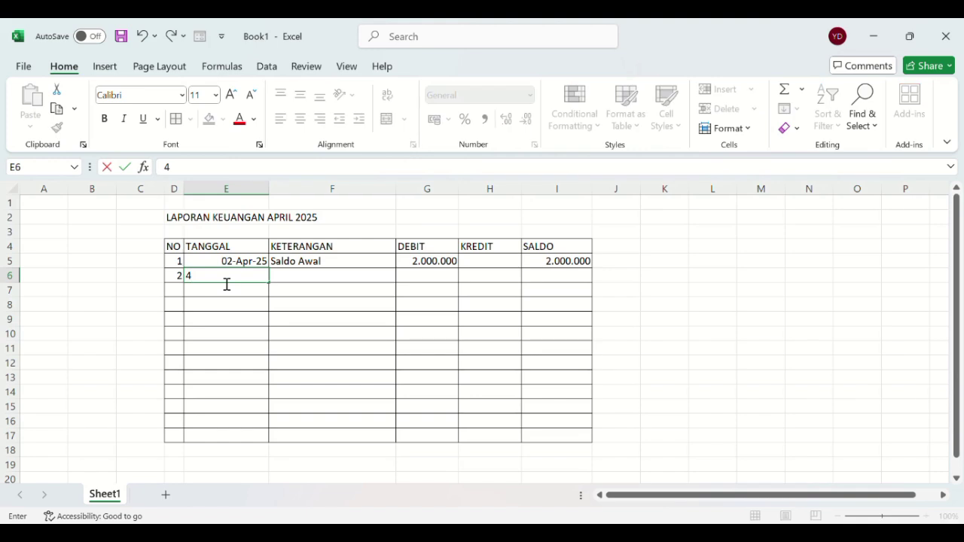
pyautogui.write(' APRIL 2025')
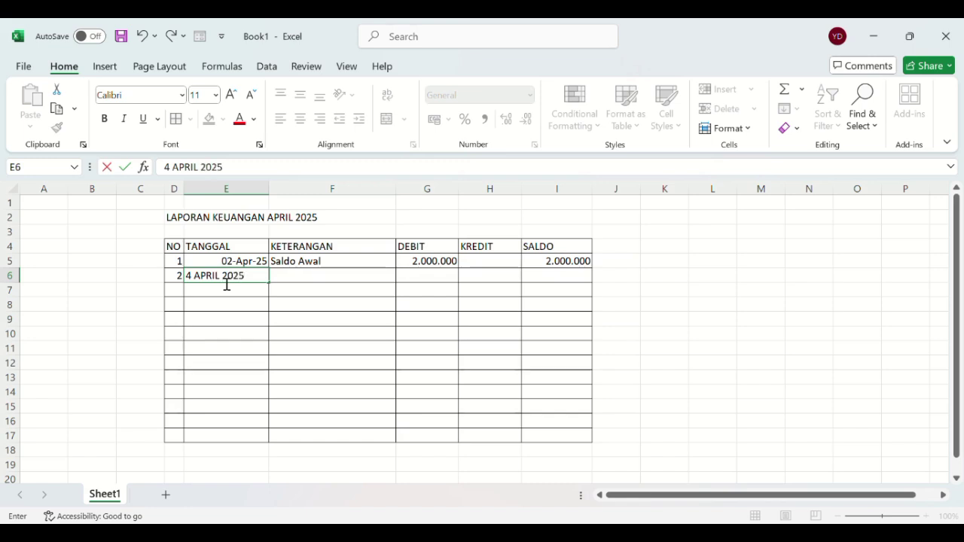
# Enter "Beli ATK" as the description (KETERANGAN) of the second entry in row 6
pyautogui.click(325, 283)
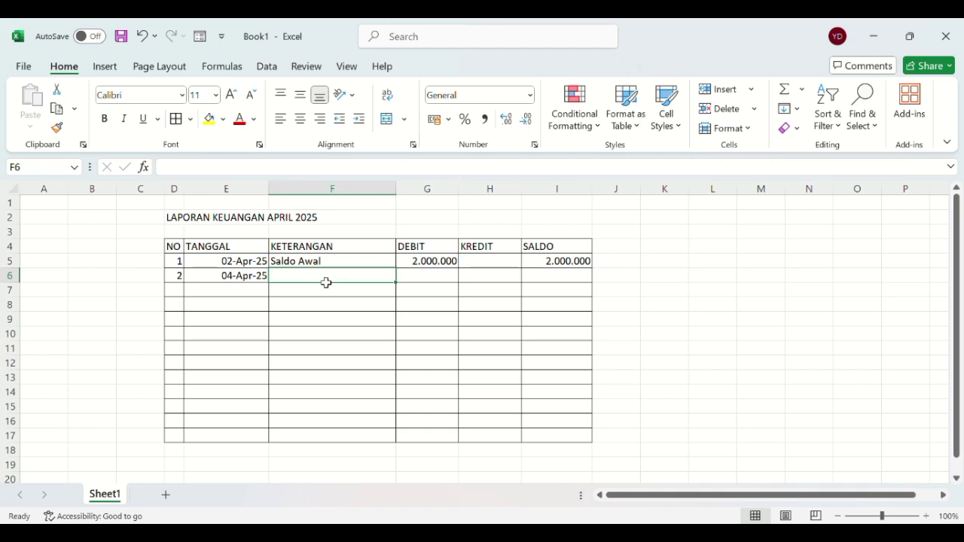
pyautogui.write('B')
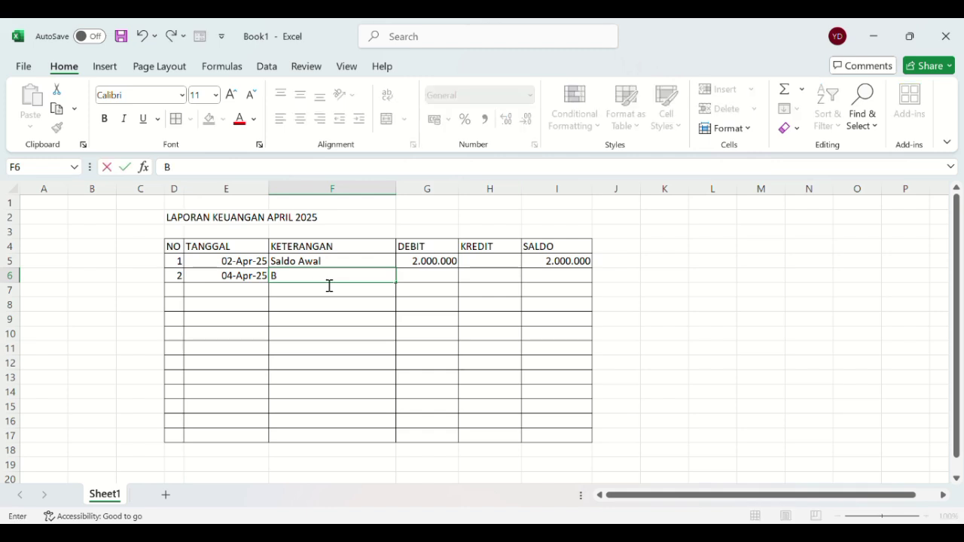
pyautogui.write('eli ATK')
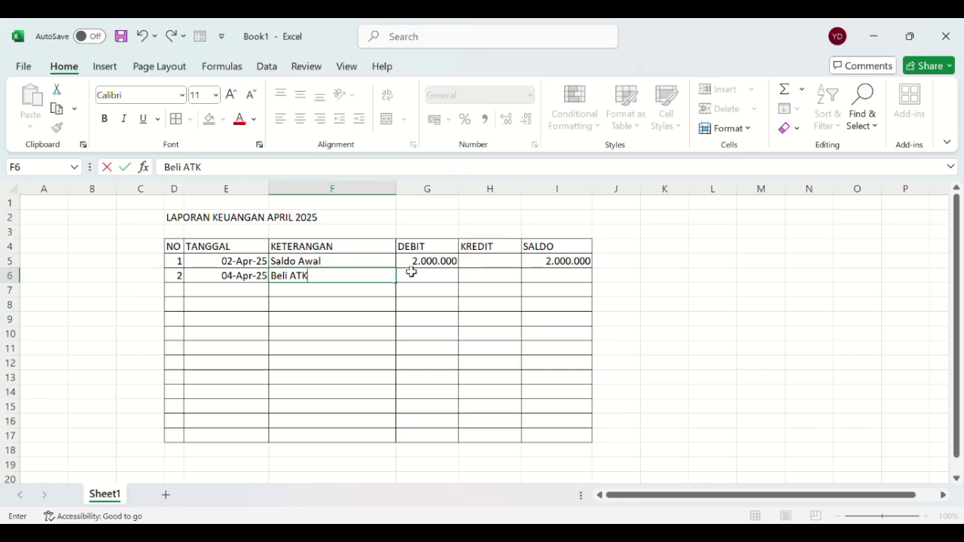
# Enter 350.000 as the KREDIT amount and 1.650.000 as the SALDO amount of the Beli ATK row
pyautogui.click(493, 285)
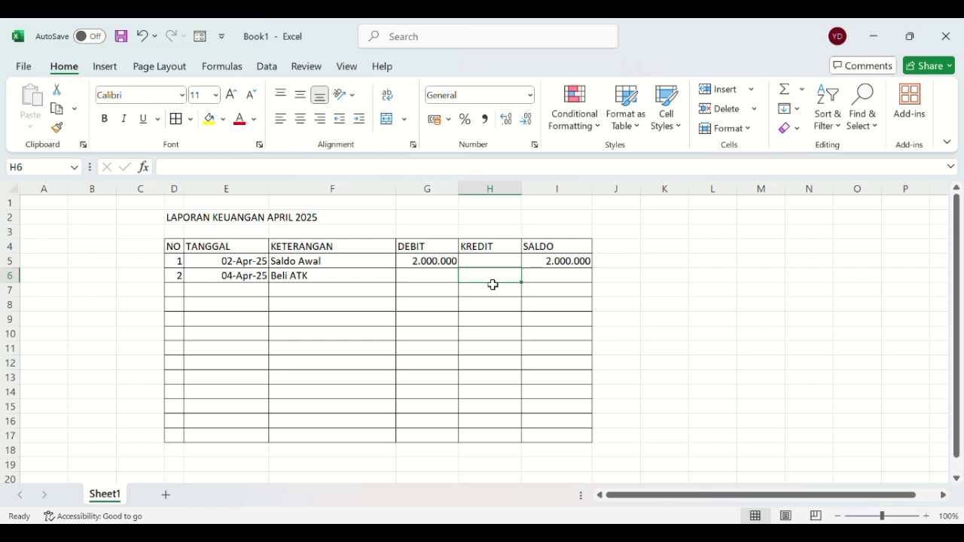
pyautogui.write('3.')
pyautogui.press('BackSpace')
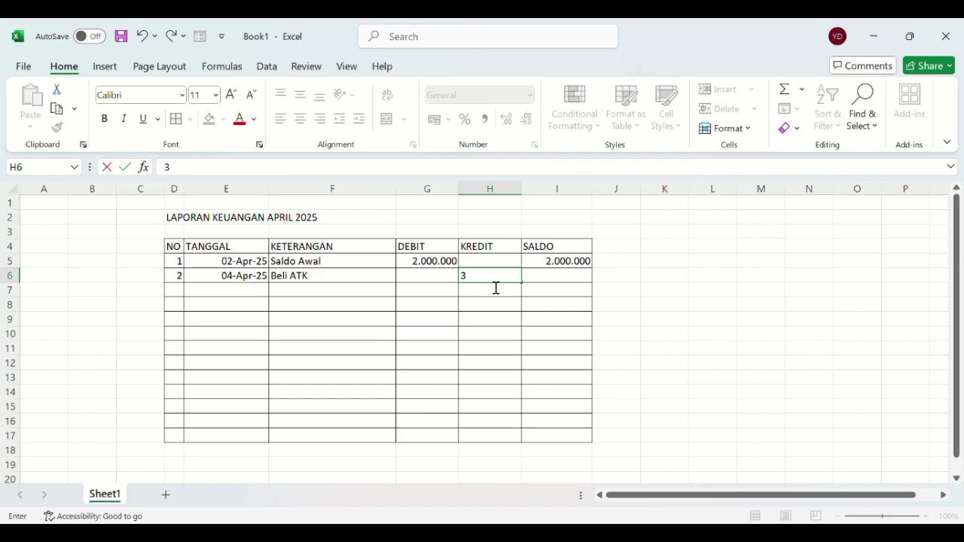
pyautogui.write('50.000')
pyautogui.click(540, 284)
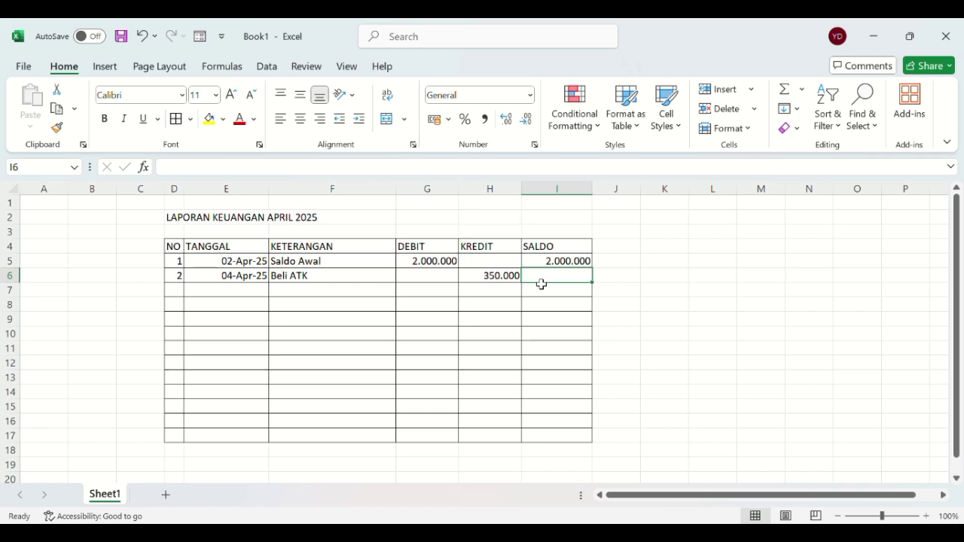
pyautogui.write('1')
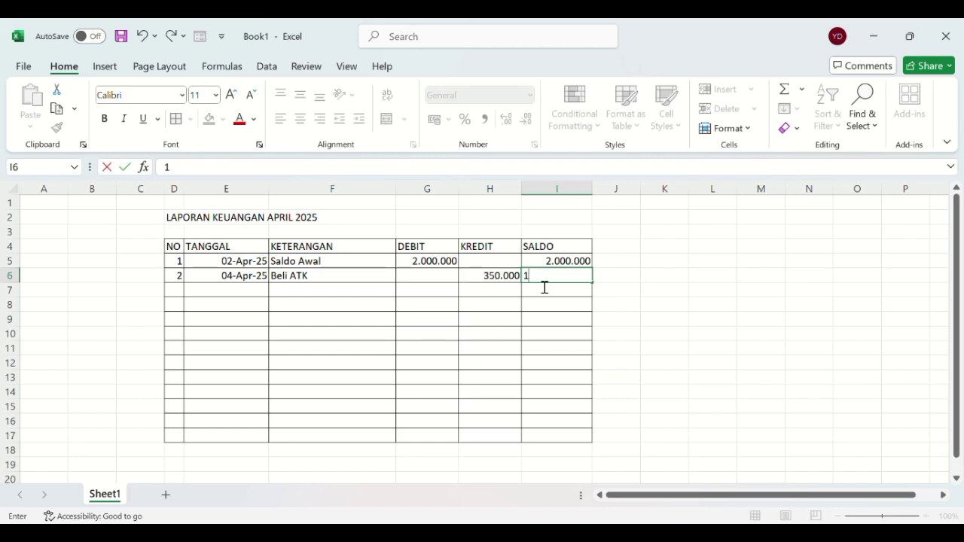
pyautogui.write('.650.000')
# Start the third table entry in row 7 with number 3 and the date 5 APRIL 2025
pyautogui.click(185, 303)
pyautogui.click(183, 296)
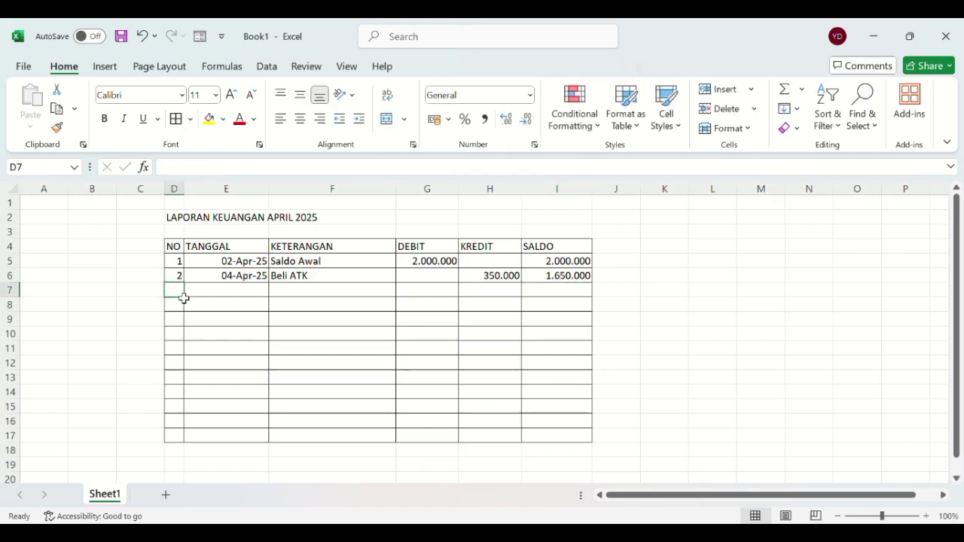
pyautogui.write('3')
pyautogui.click(242, 294)
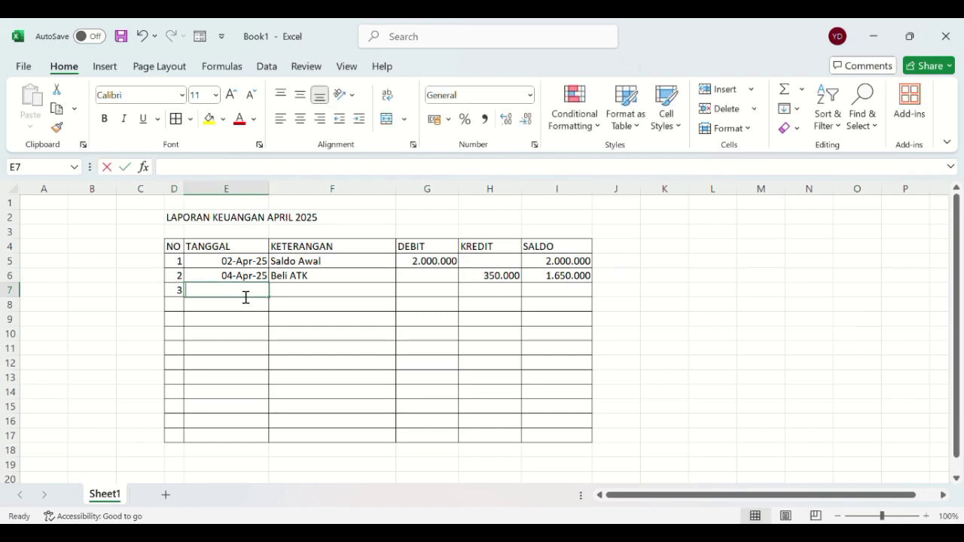
pyautogui.write('5 A')
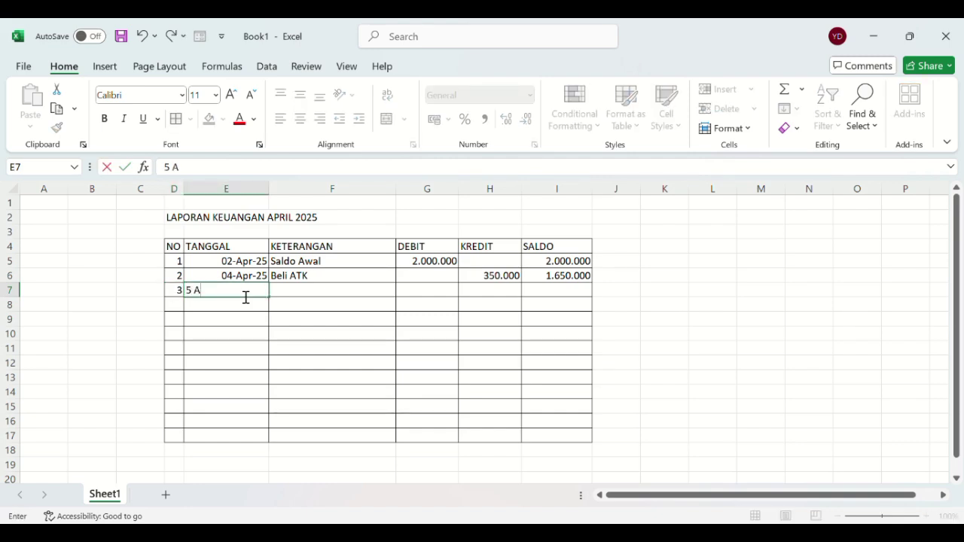
pyautogui.write('PRIL 20')
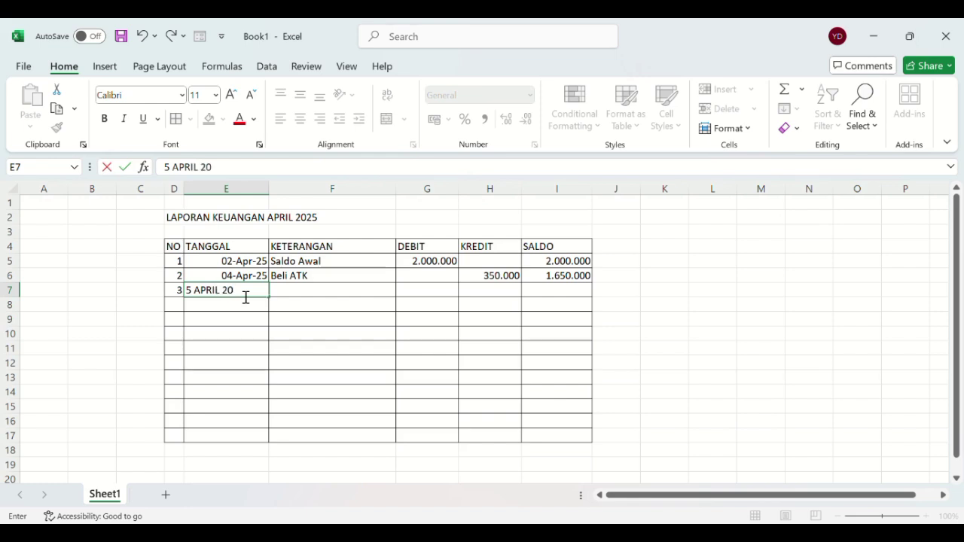
pyautogui.write('25')
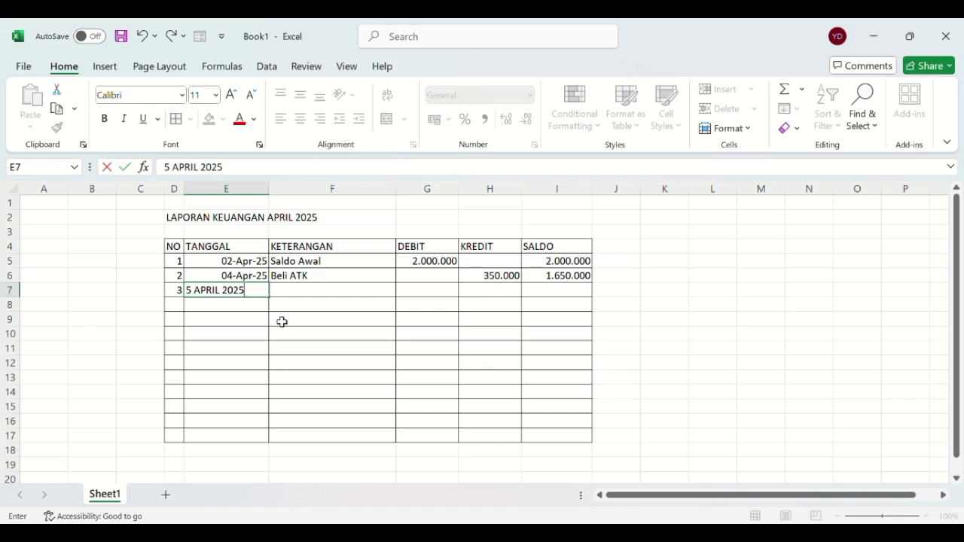
# Enter "Ambil kas dari bank" as the description (KETERANGAN) of the third entry in row 7
pyautogui.click(287, 298)
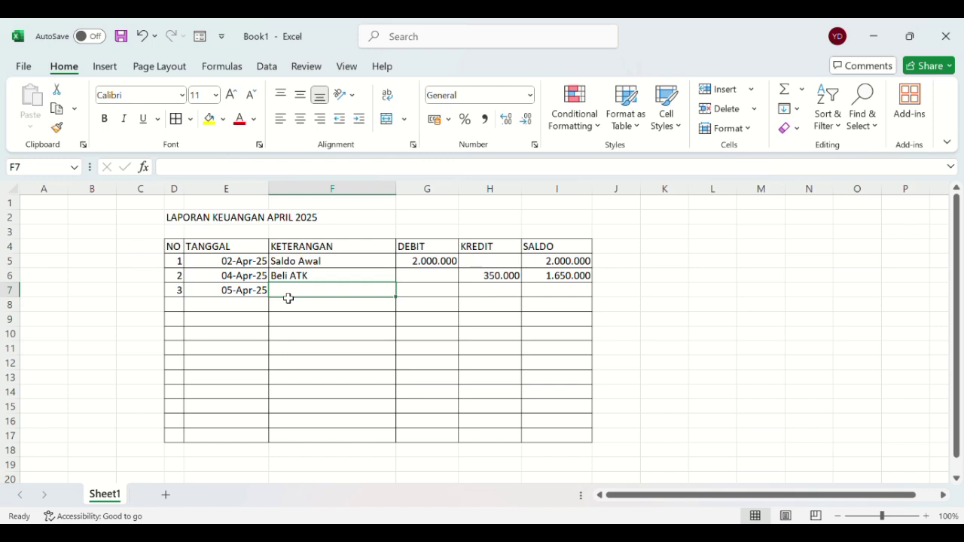
pyautogui.write('Am')
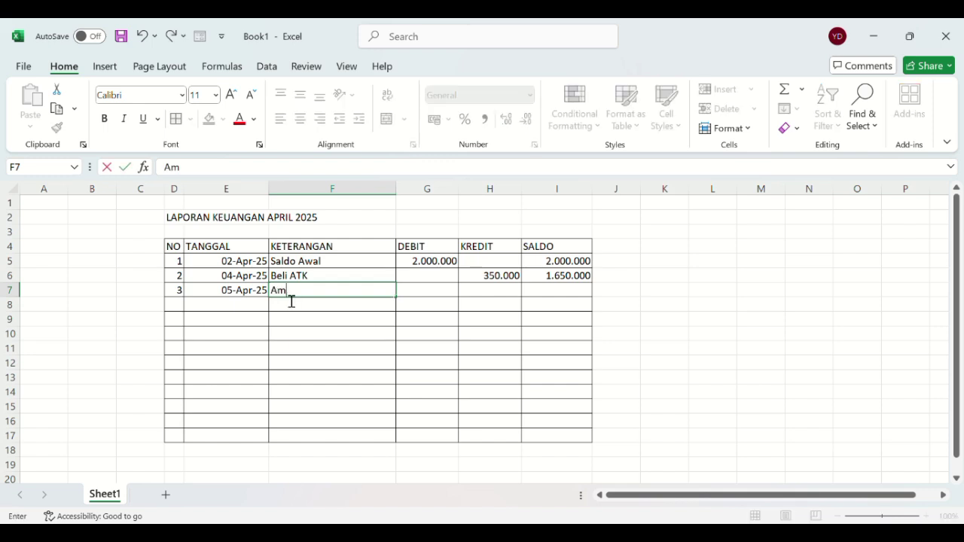
pyautogui.write('bil kas dari bank')
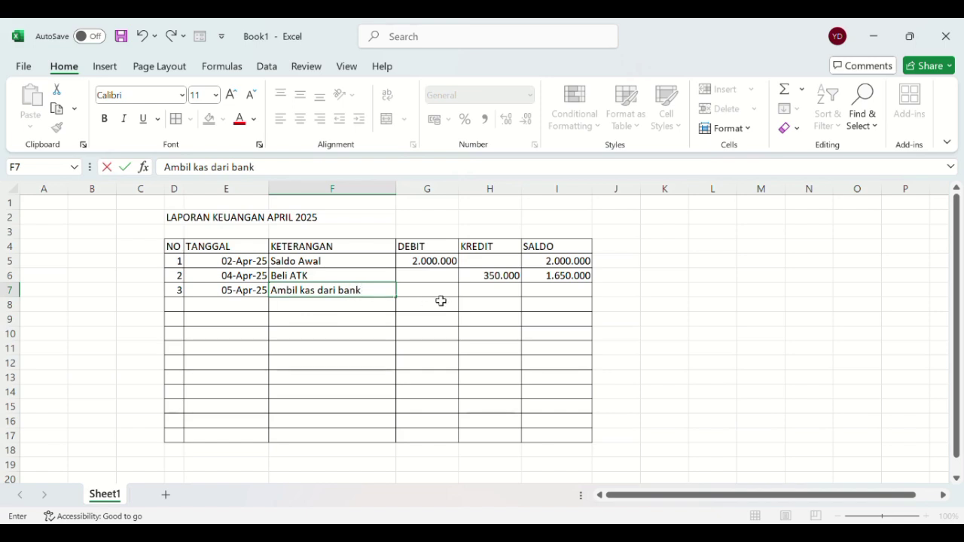
pyautogui.press('Tab')
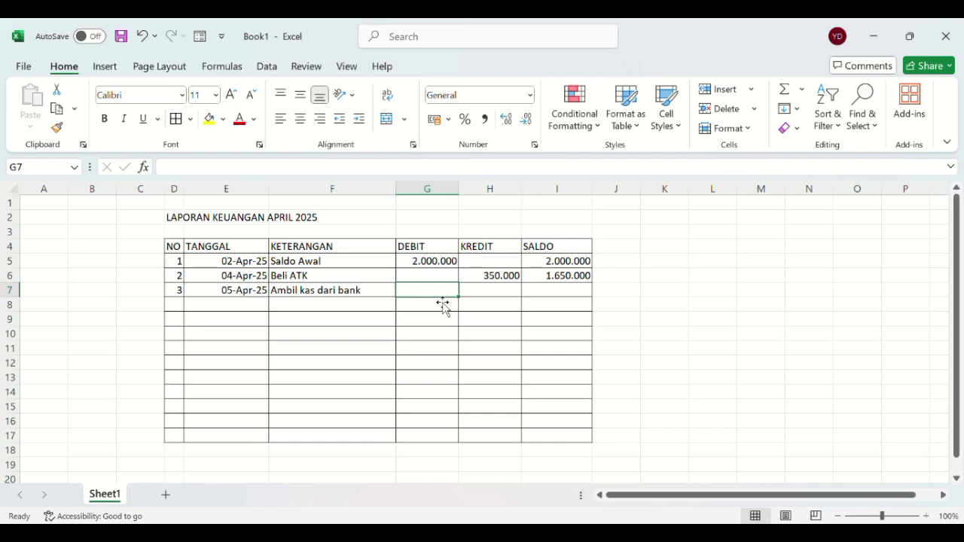
# Enter 500.000 as the DEBIT amount and 2.150.000 as the SALDO amount of the Ambil kas dari bank row
pyautogui.write('500')
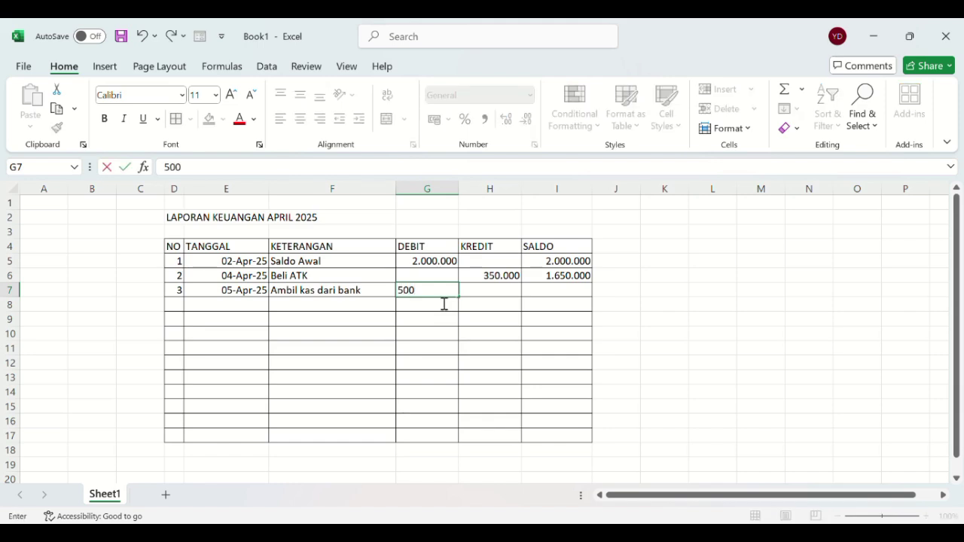
pyautogui.write('.000')
pyautogui.click(556, 296)
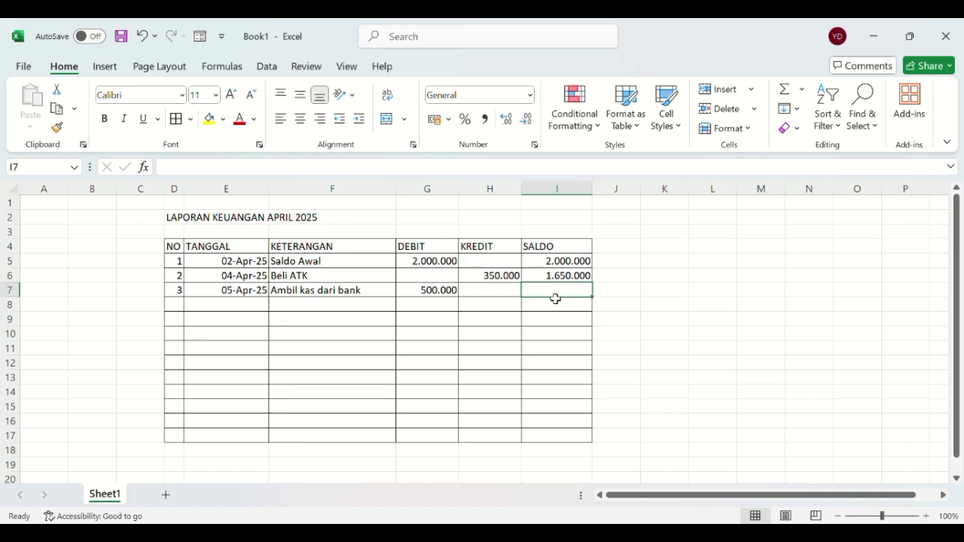
pyautogui.write('2')
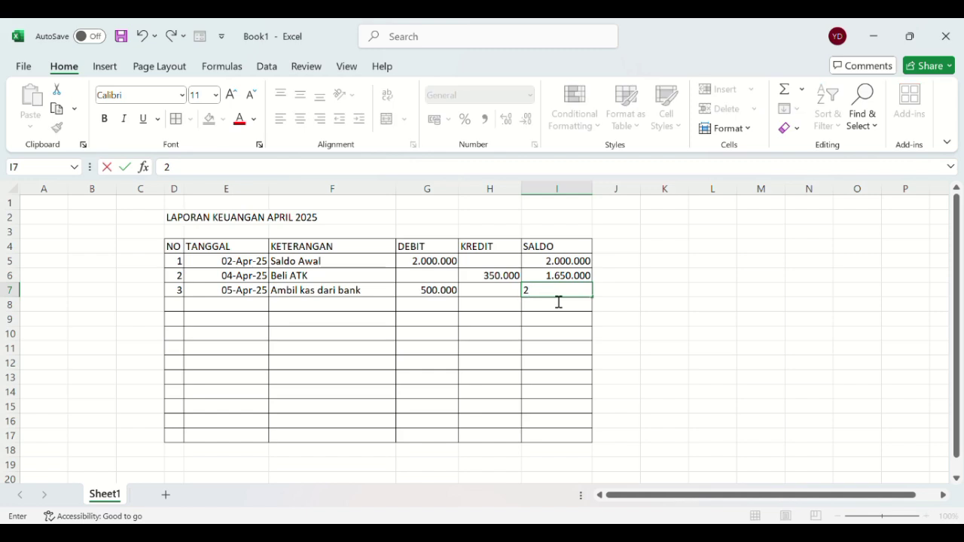
pyautogui.write('.150.000')
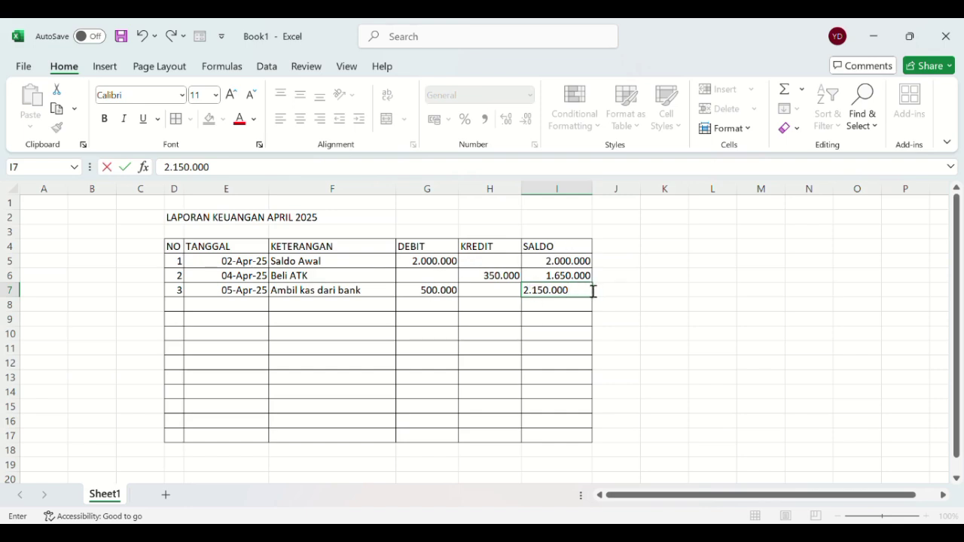
# Label the table's last row, row 17, as "Jumlah" in the KETERANGAN column
pyautogui.click(342, 441)
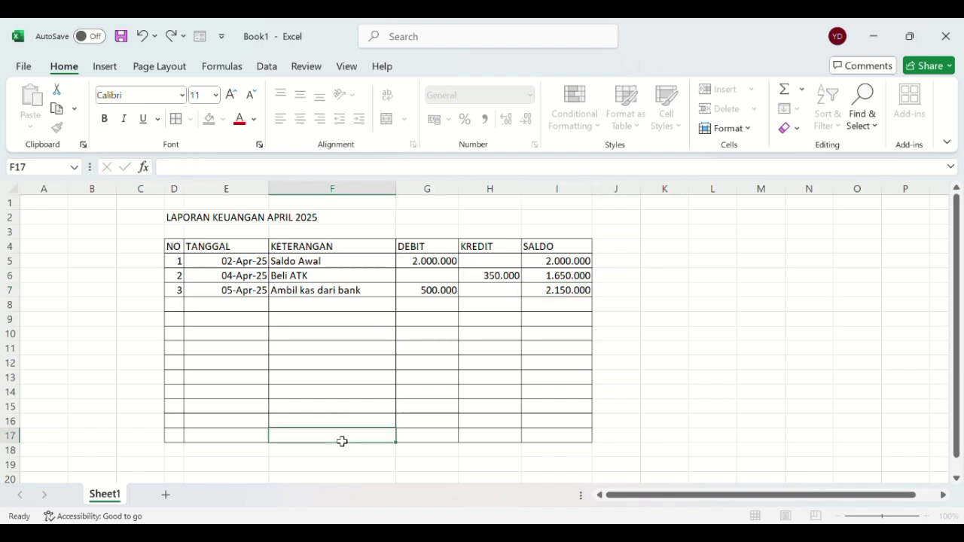
pyautogui.write('j')
pyautogui.press('BackSpace')
pyautogui.write('Jum')
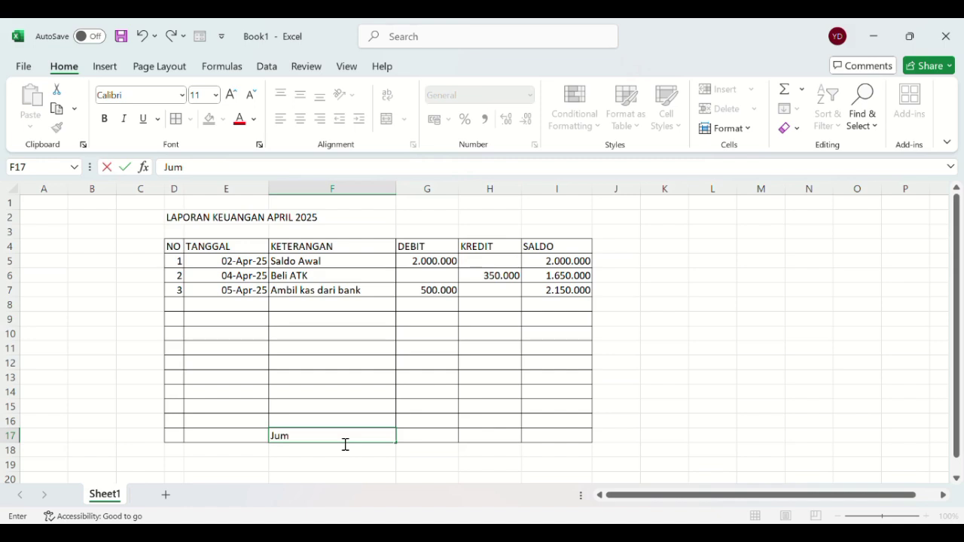
pyautogui.write('lah')
# Enter 2.500.000 as the DEBIT total in the Jumlah row, cell G17
pyautogui.click(434, 440)
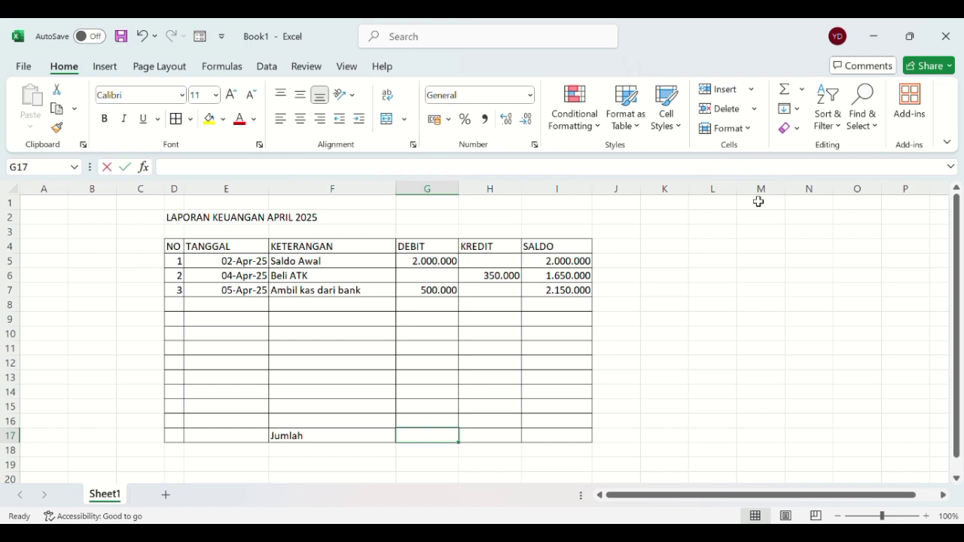
pyautogui.write('2.500')
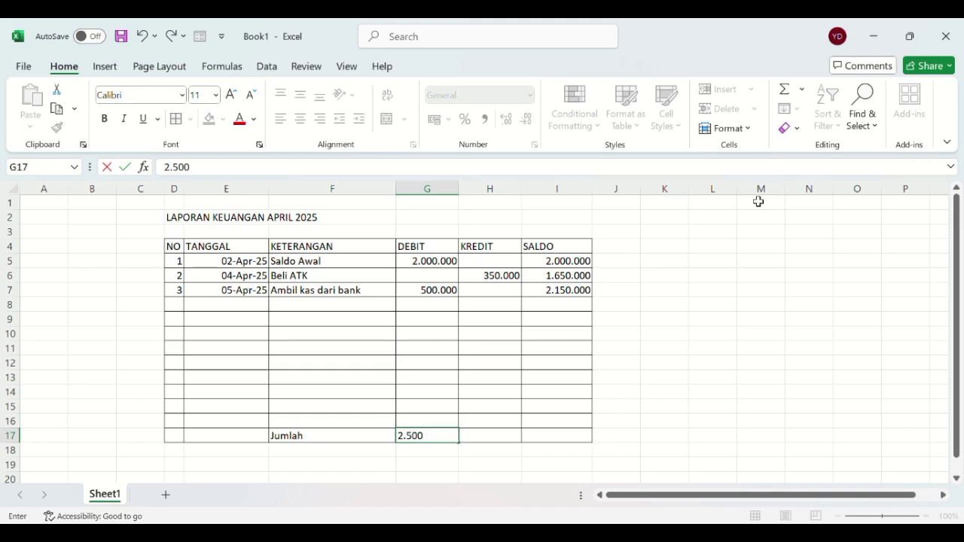
pyautogui.write('.000')
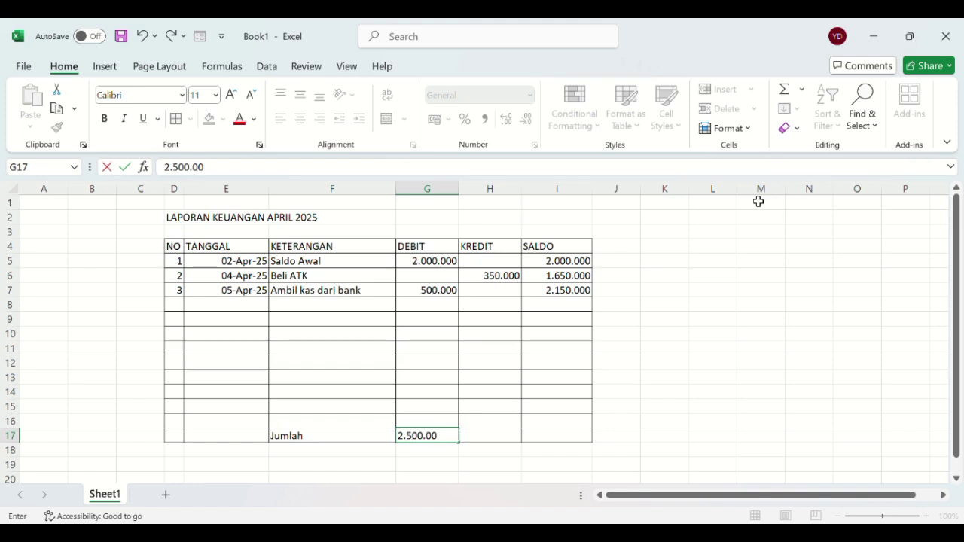